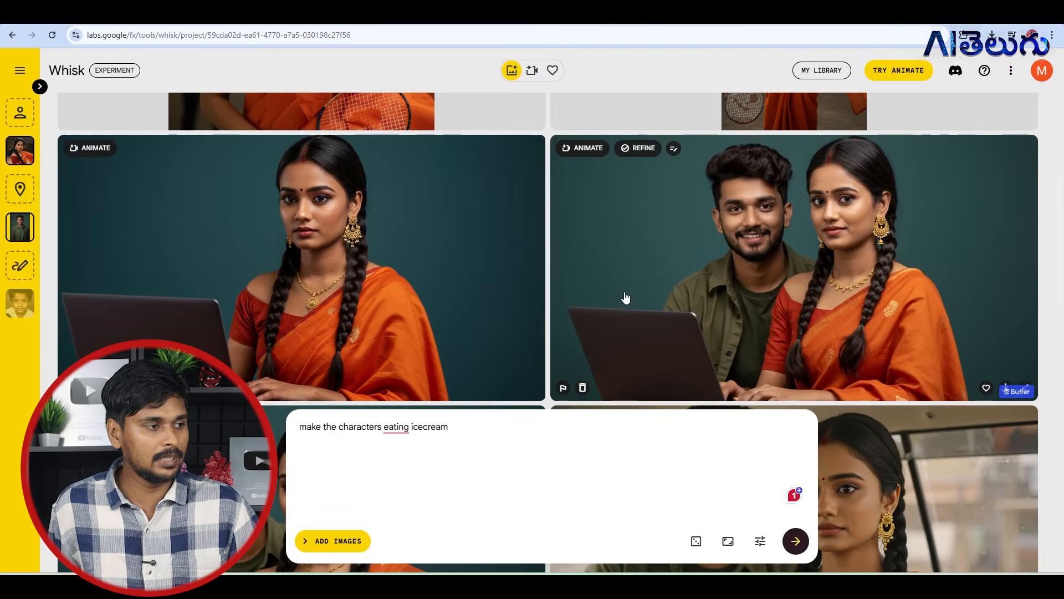
{"action": "scroll", "coordinate": [625, 297], "scroll_direction": "down", "scroll_amount": 1}
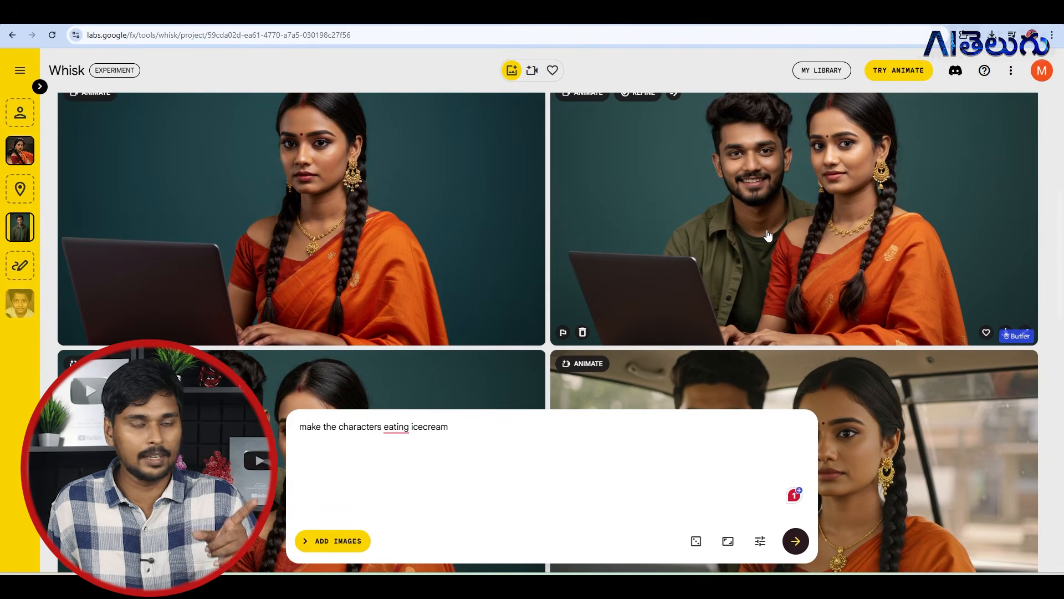
{"action": "scroll", "coordinate": [768, 236], "scroll_direction": "down", "scroll_amount": 10}
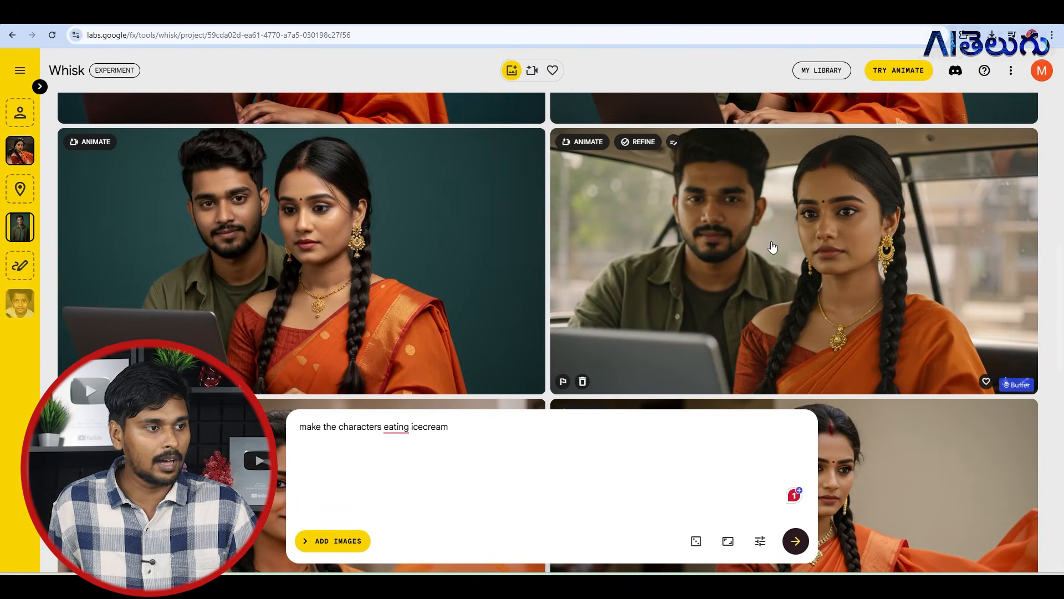
{"action": "scroll", "coordinate": [773, 247], "scroll_direction": "down", "scroll_amount": 4}
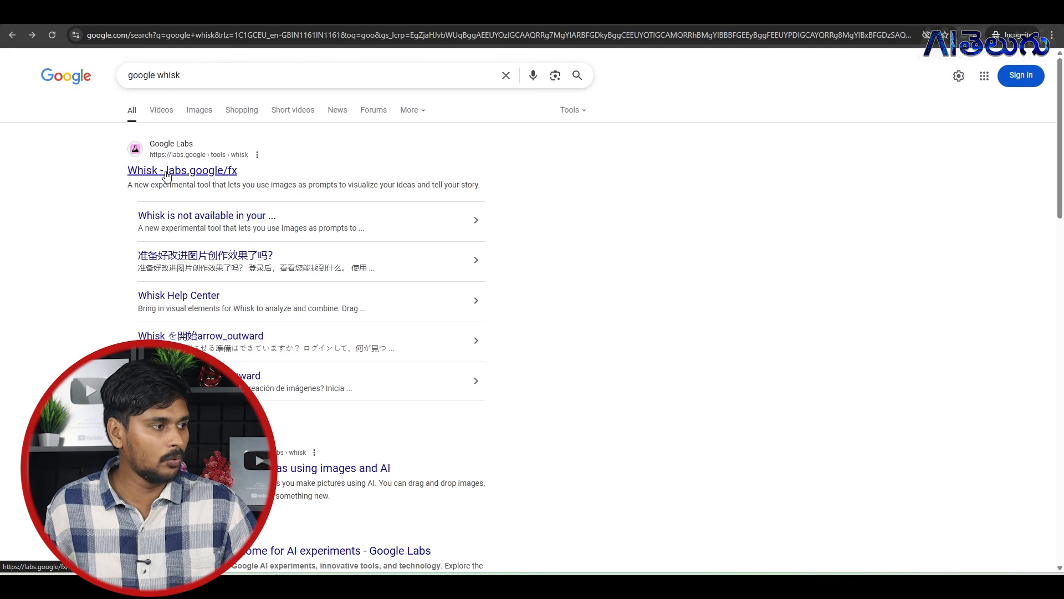
Step: Open the Whisk labs.google/fx page from the Google search results for "google whisk"
{"action": "left_click", "coordinate": [206, 176]}
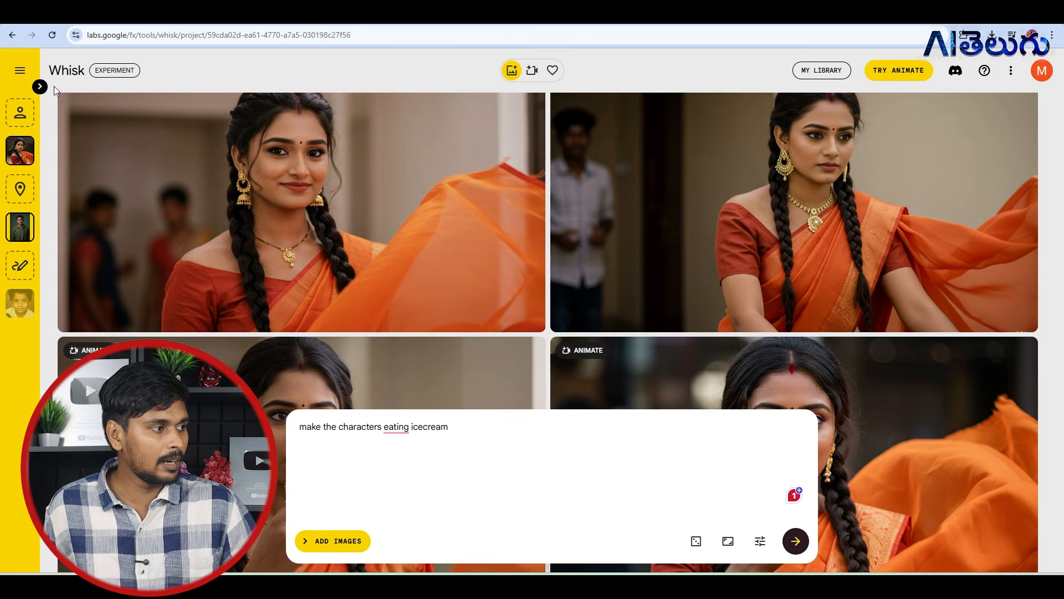
Step: Show the image inputs and remove the existing scene, style and subject images
{"action": "left_click", "coordinate": [39, 87]}
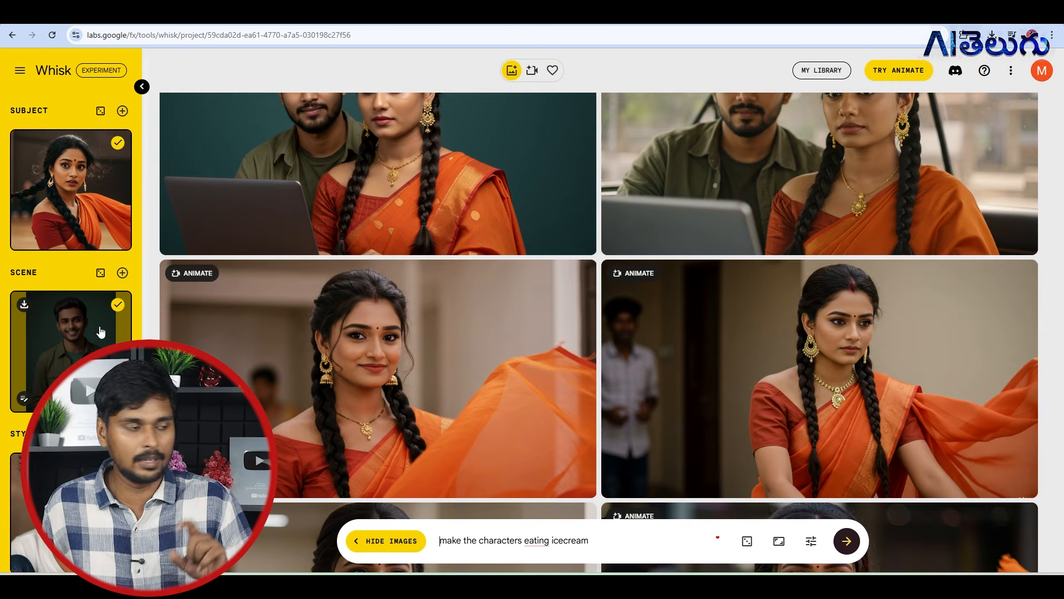
{"action": "left_click", "coordinate": [117, 398]}
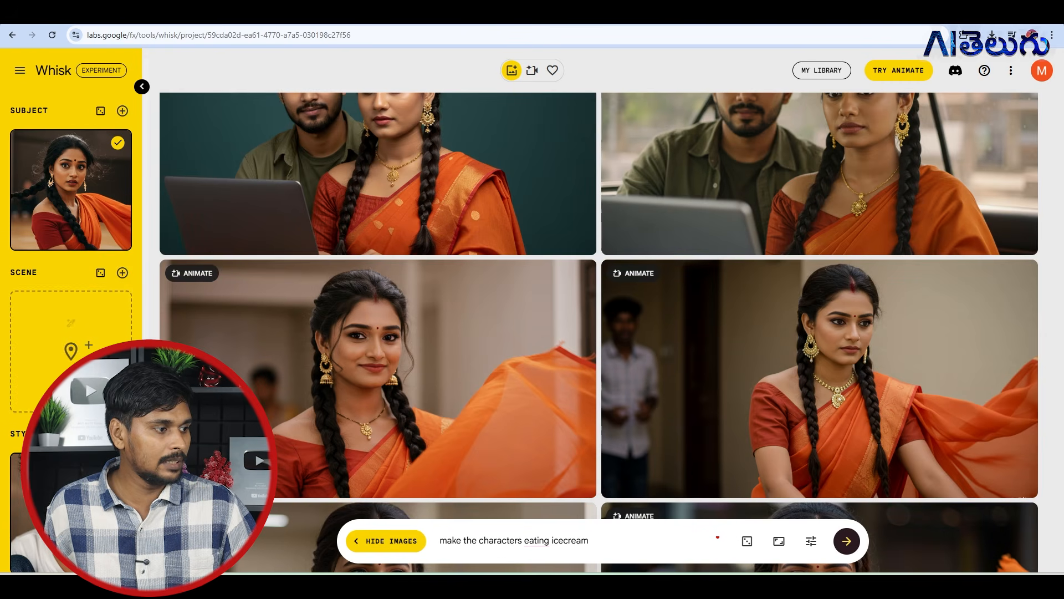
{"action": "scroll", "coordinate": [118, 410], "scroll_direction": "down", "scroll_amount": 1}
{"action": "left_click", "coordinate": [117, 549]}
{"action": "left_click", "coordinate": [117, 224]}
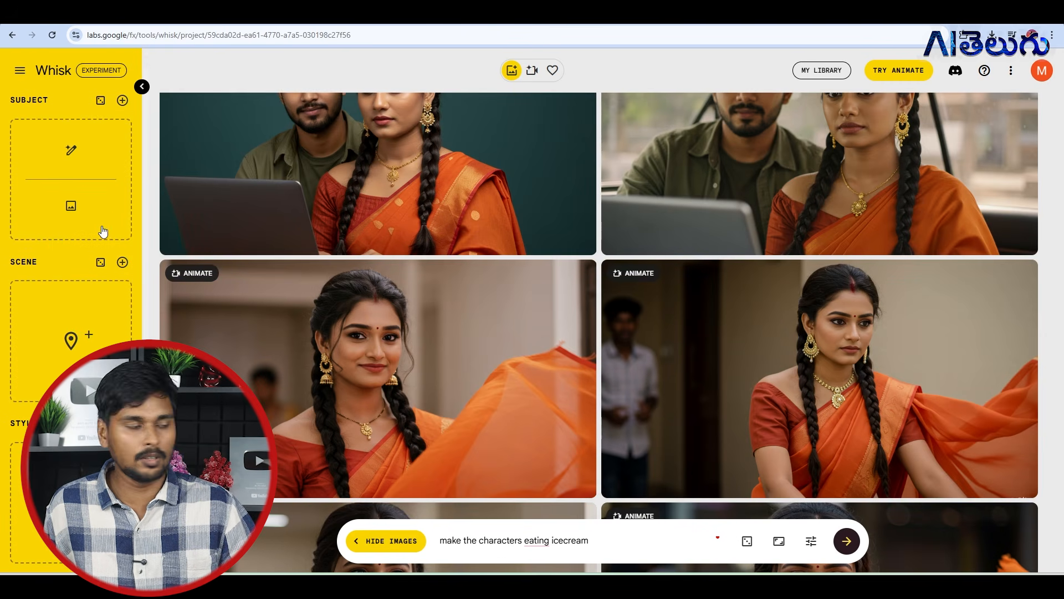
Step: Upload the wide Whisk storyboard image of the woman in the flowing orange sari from the may18 fld folder as the subject
{"action": "left_click", "coordinate": [71, 202]}
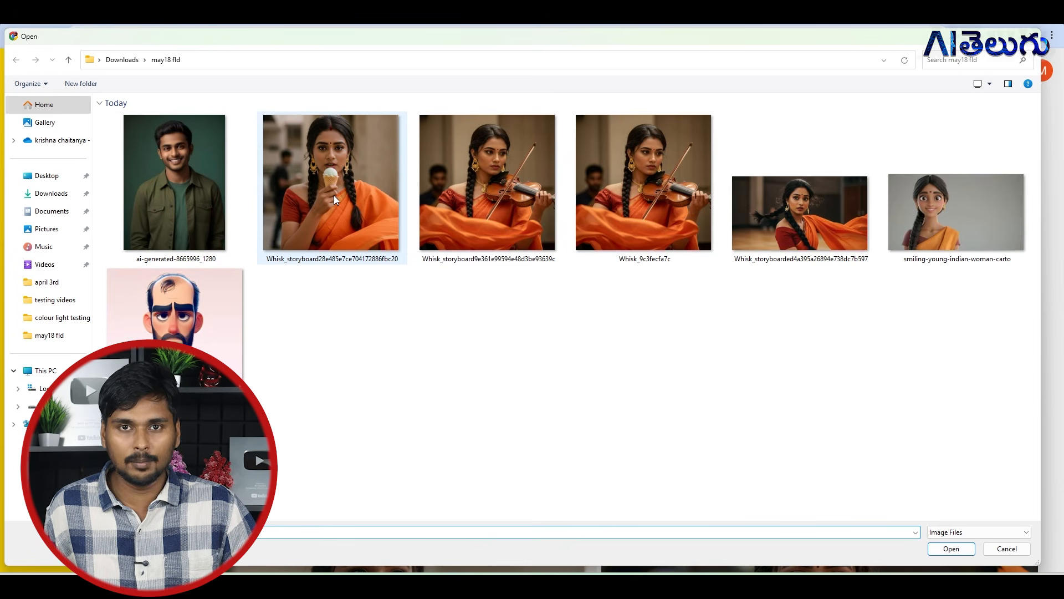
{"action": "left_click", "coordinate": [814, 243]}
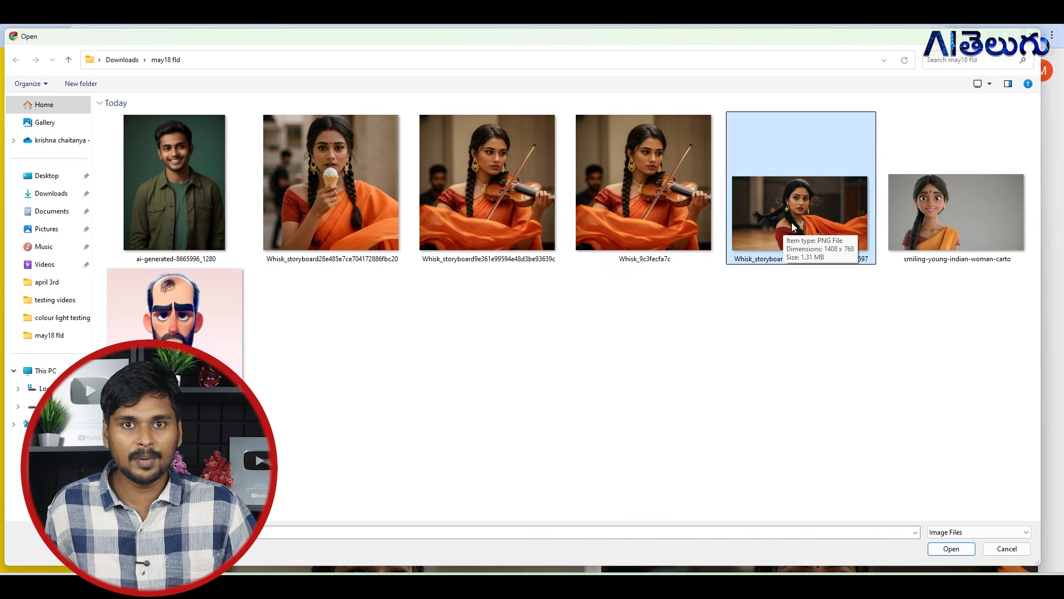
{"action": "left_click", "coordinate": [947, 548]}
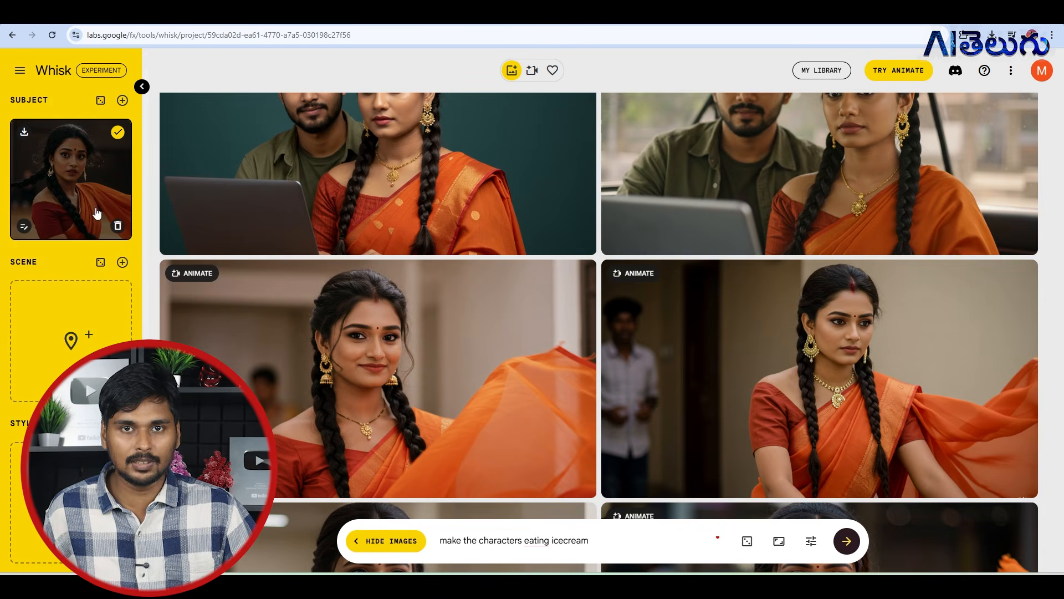
Step: Read through the generated text description of the uploaded subject image, covering hair, expression, clothing and background, and close it
{"action": "left_click", "coordinate": [24, 227]}
{"action": "scroll", "coordinate": [535, 397], "scroll_direction": "down", "scroll_amount": 3}
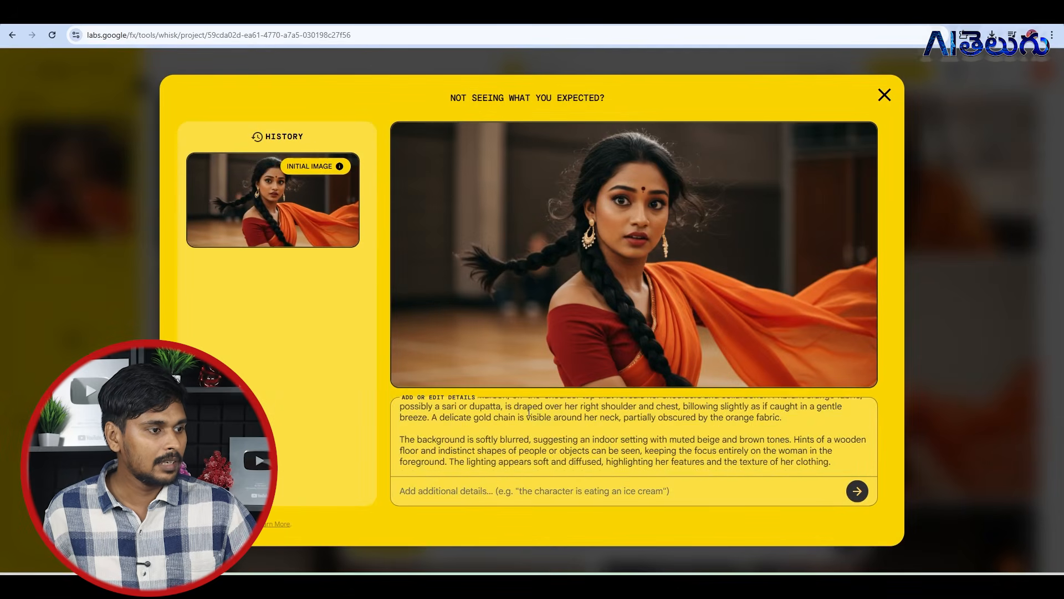
{"action": "scroll", "coordinate": [534, 410], "scroll_direction": "up", "scroll_amount": 3}
{"action": "scroll", "coordinate": [533, 417], "scroll_direction": "down", "scroll_amount": 3}
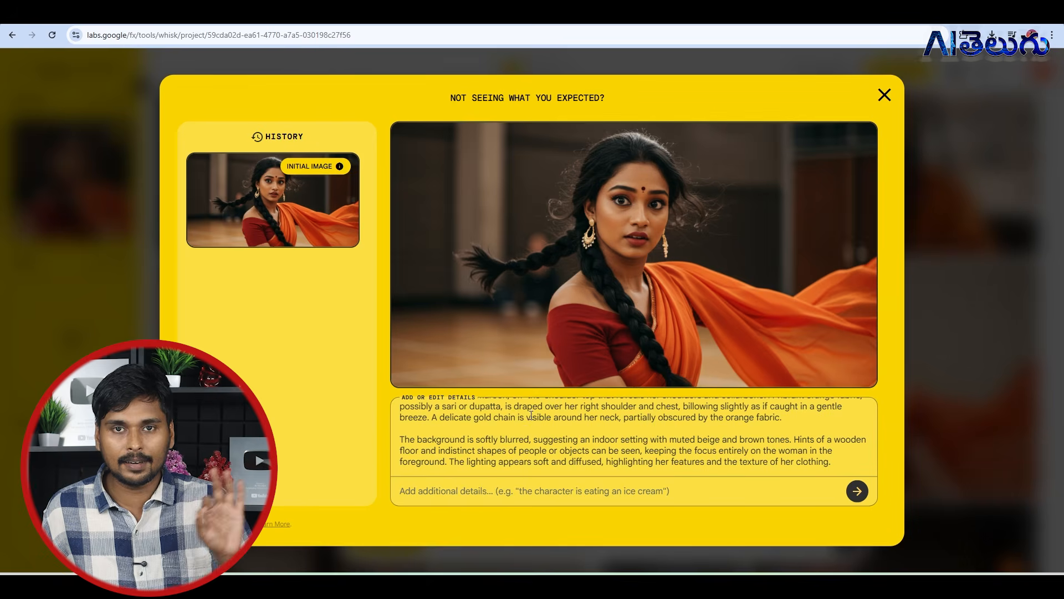
{"action": "scroll", "coordinate": [531, 415], "scroll_direction": "up", "scroll_amount": 3}
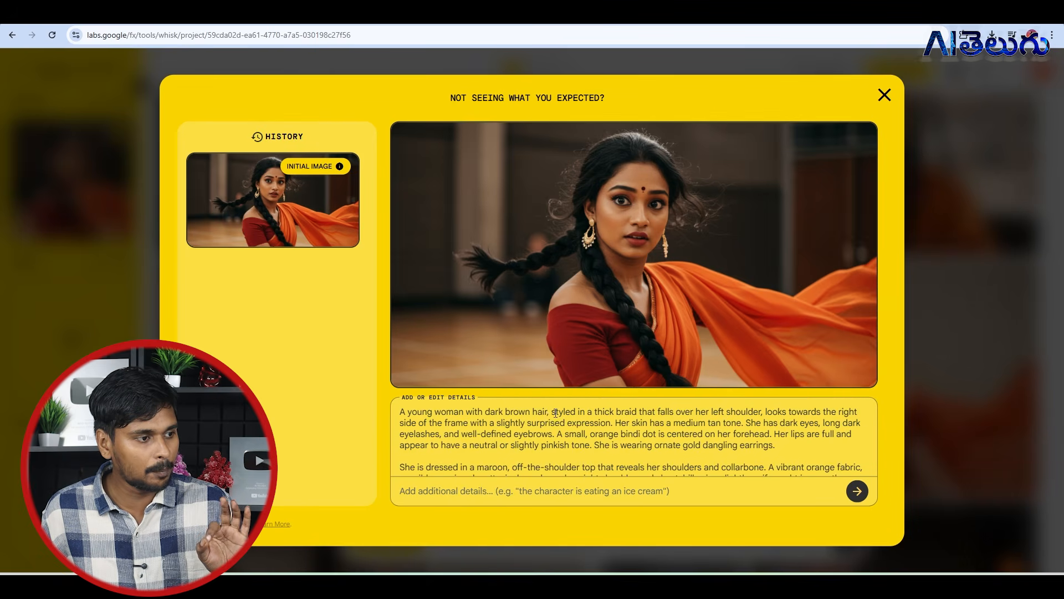
{"action": "left_click_drag", "start_coordinate": [537, 413], "coordinate": [590, 413]}
{"action": "left_click", "coordinate": [530, 420]}
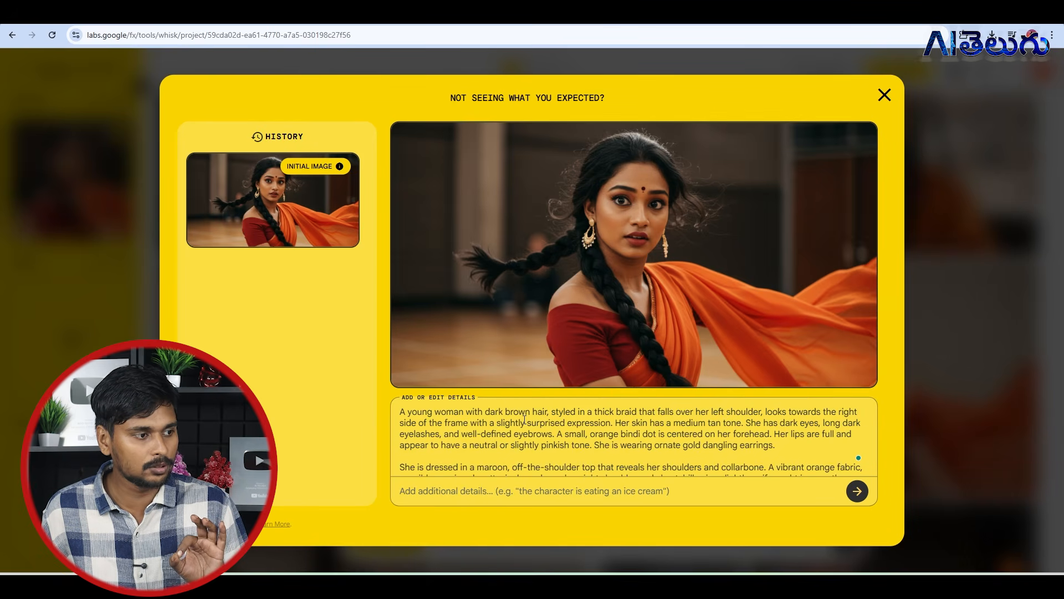
{"action": "left_click_drag", "start_coordinate": [502, 422], "coordinate": [399, 424]}
{"action": "left_click", "coordinate": [497, 438]}
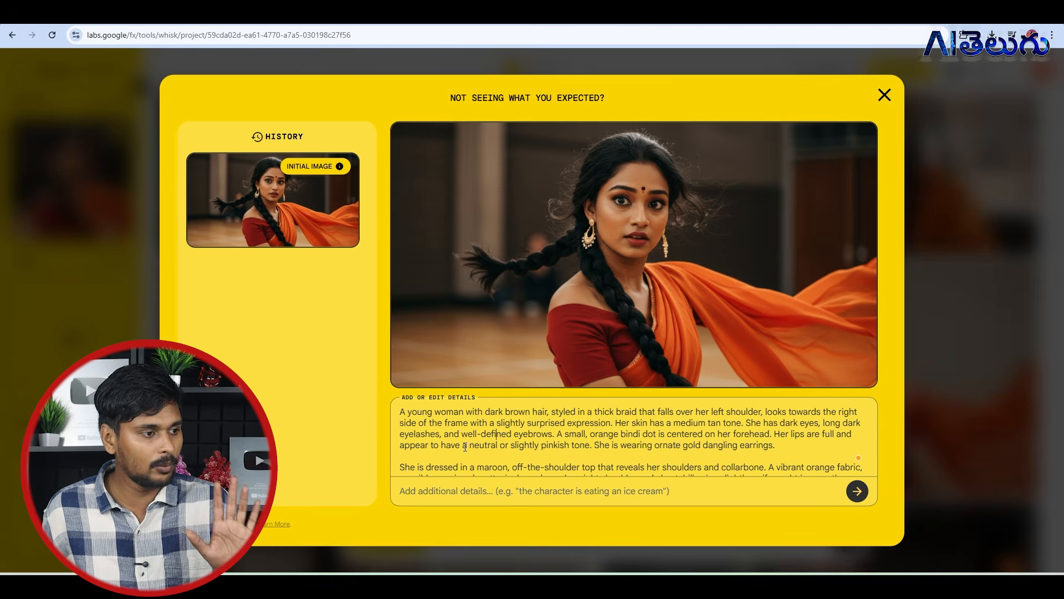
{"action": "left_click", "coordinate": [884, 96]}
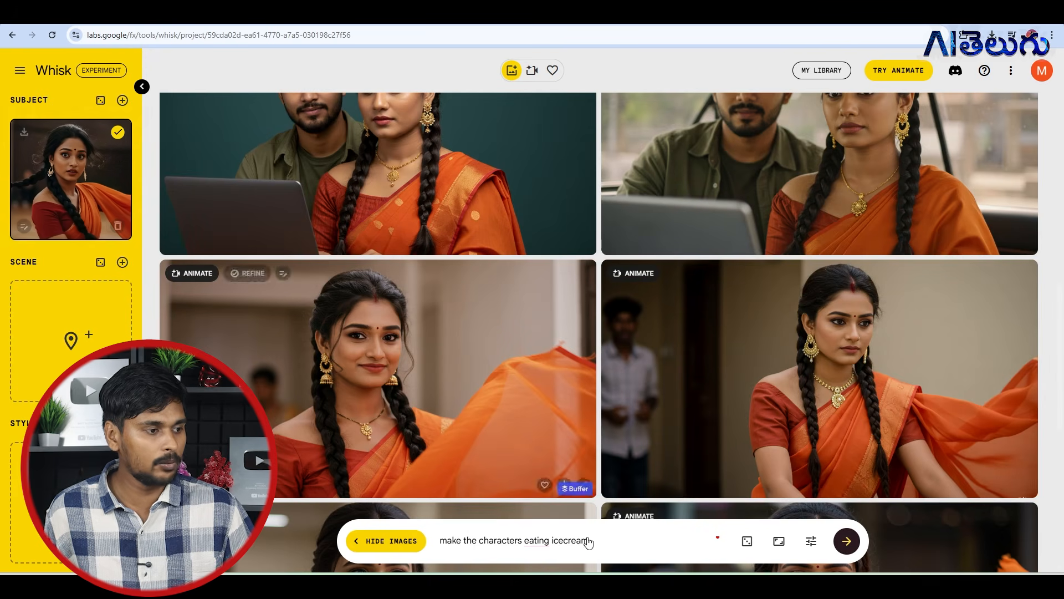
Step: Replace the prompt with "make the character eating chocolate" and generate images
{"action": "left_click_drag", "start_coordinate": [588, 541], "coordinate": [433, 559]}
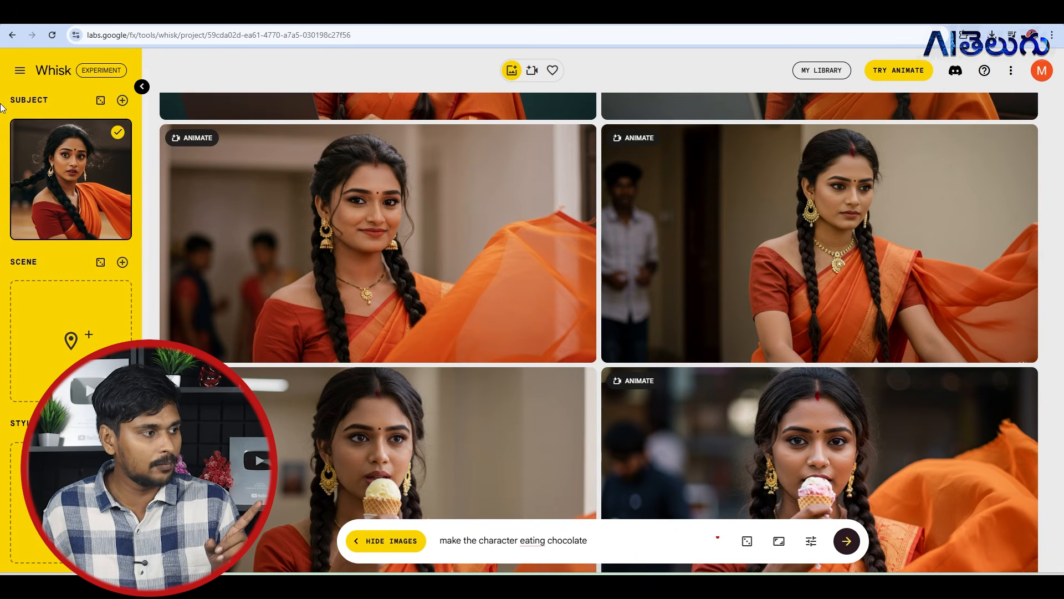
{"action": "mouse_move", "coordinate": [123, 145]}
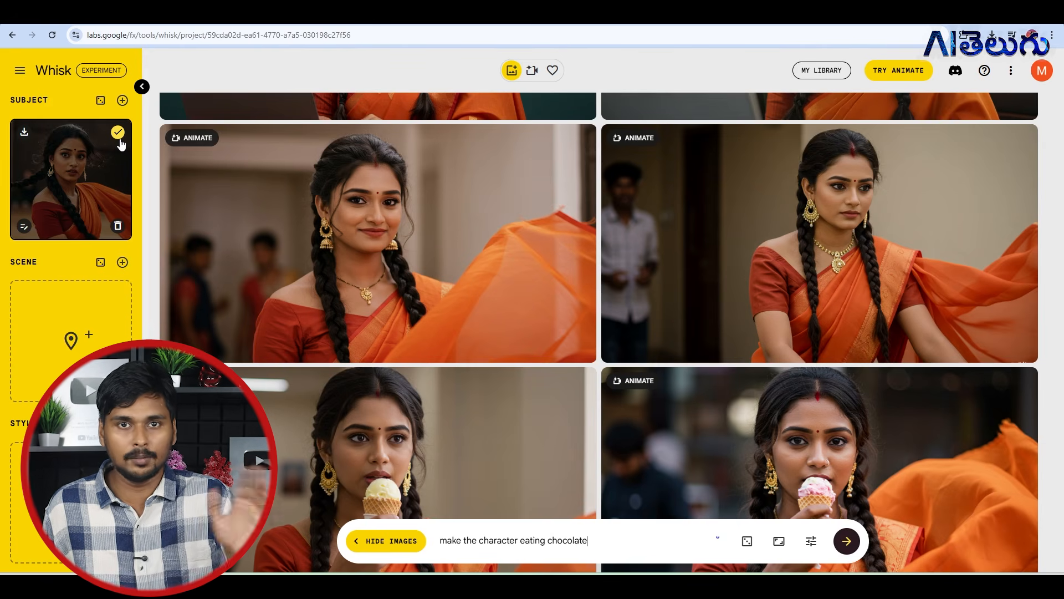
{"action": "left_click", "coordinate": [847, 541]}
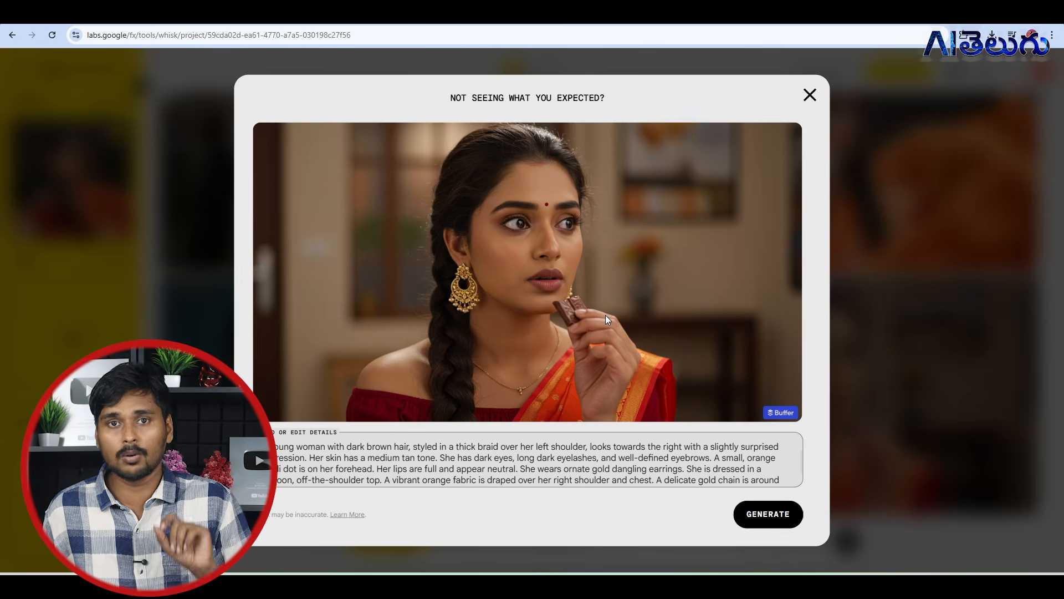
Step: View the details of the generated image of the woman eating chocolate and return to the gallery
{"action": "left_click", "coordinate": [808, 96]}
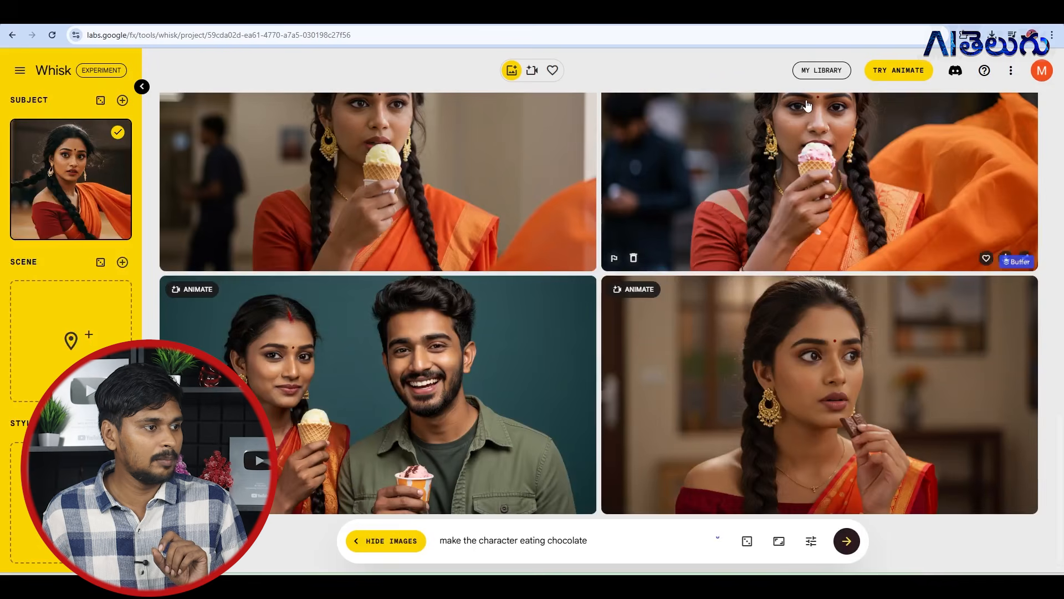
{"action": "left_click", "coordinate": [953, 380]}
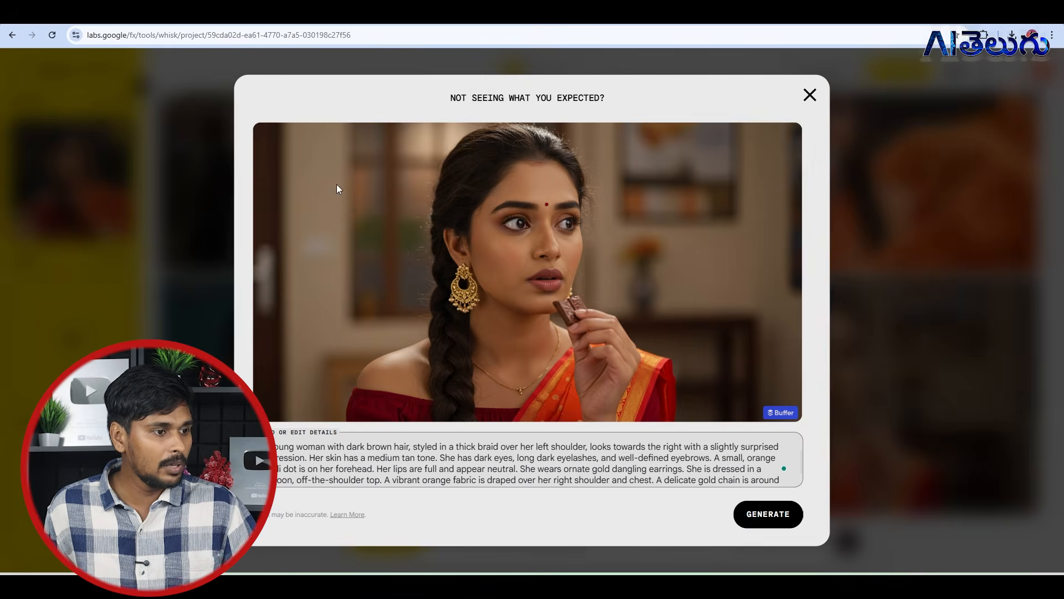
{"action": "left_click", "coordinate": [809, 95]}
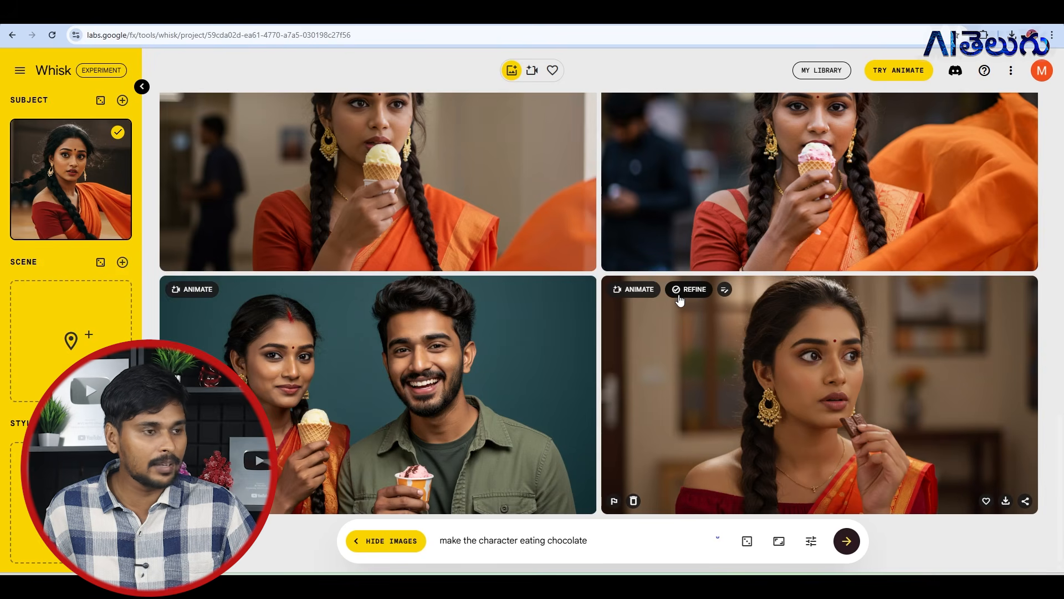
Step: Open the chocolate image for refinement and try to refine it with "make the character holding cricket bat"
{"action": "left_click", "coordinate": [699, 296]}
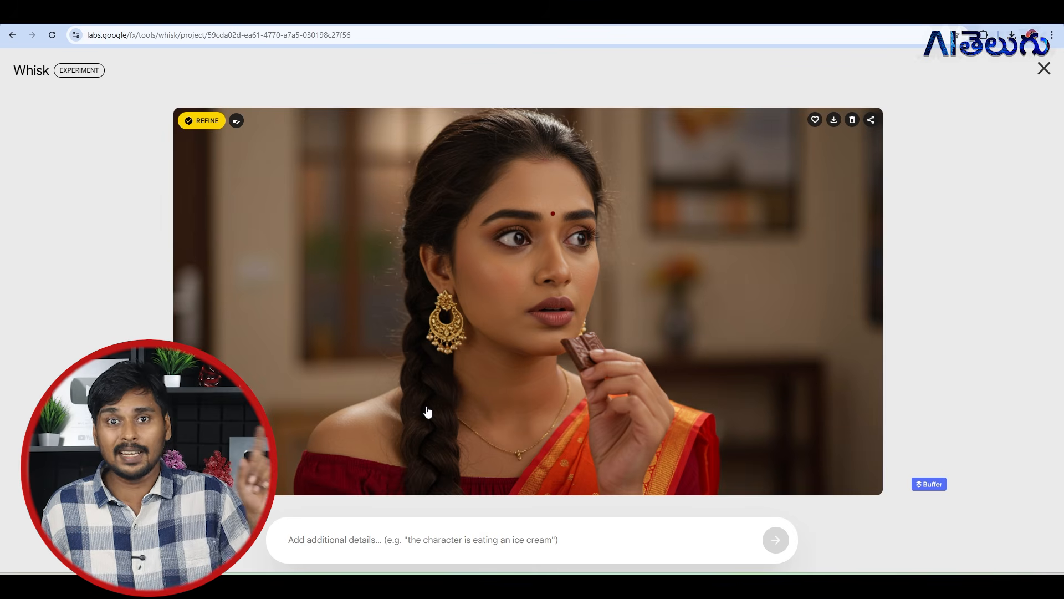
{"action": "left_click", "coordinate": [429, 534]}
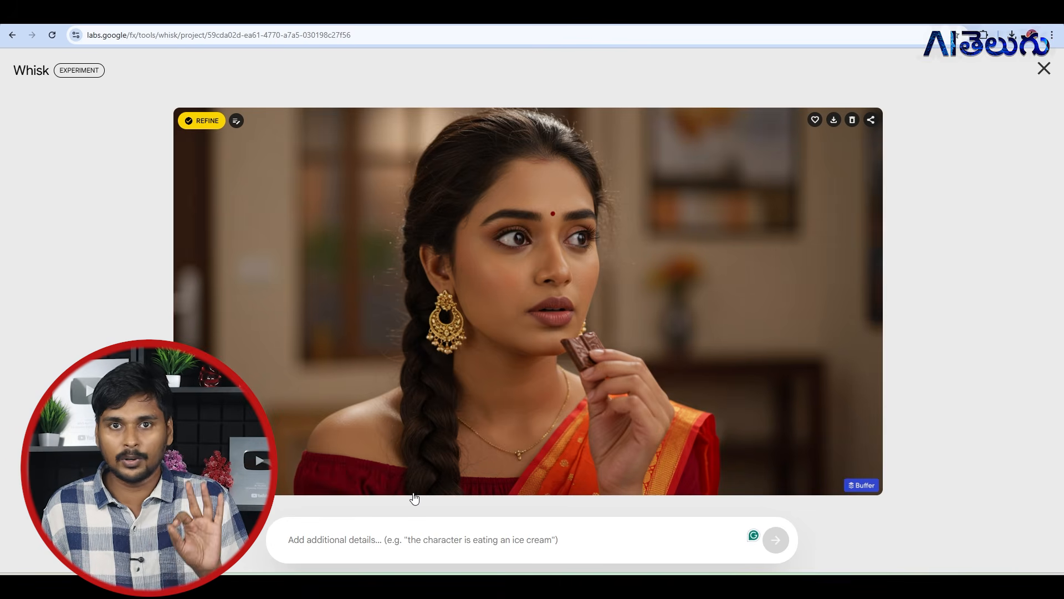
{"action": "type", "text": "make the character holding cricket bat"}
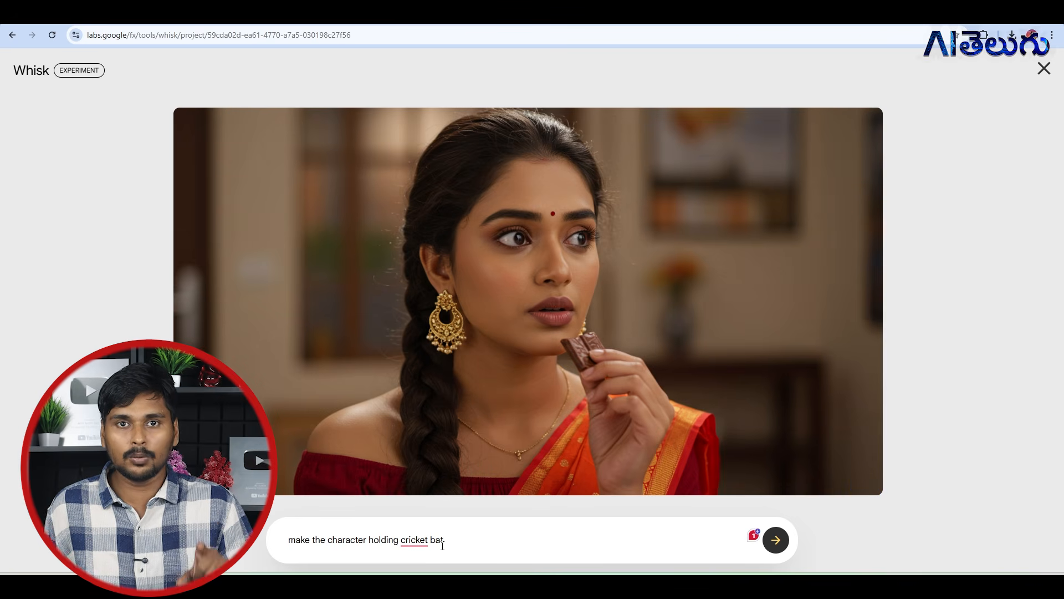
{"action": "left_click", "coordinate": [777, 547]}
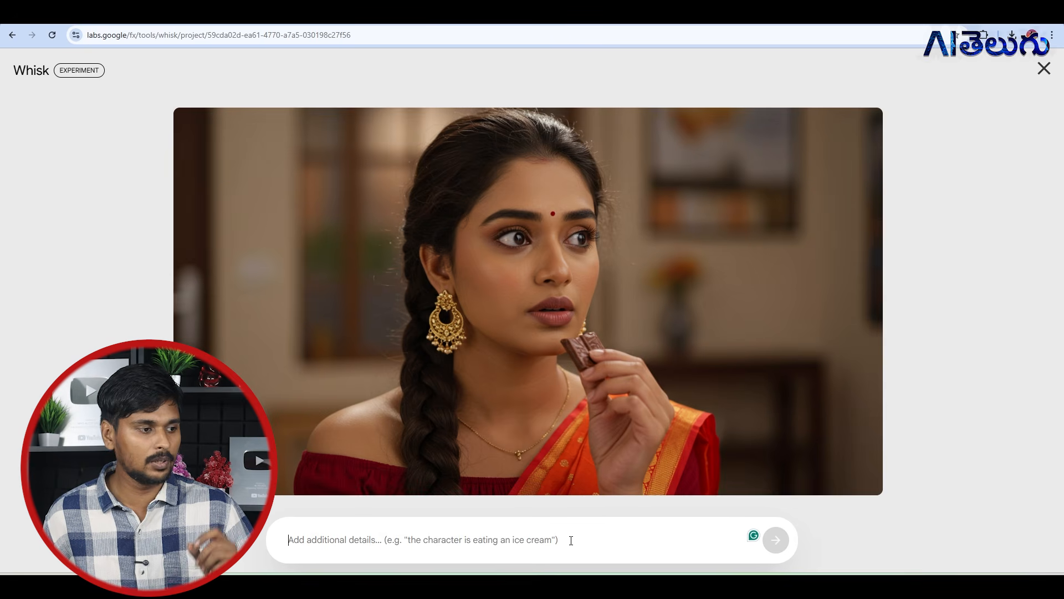
Step: Refine the chocolate image with the added detail "make the character dance"
{"action": "left_click", "coordinate": [571, 541]}
{"action": "type", "text": "make the character dance"}
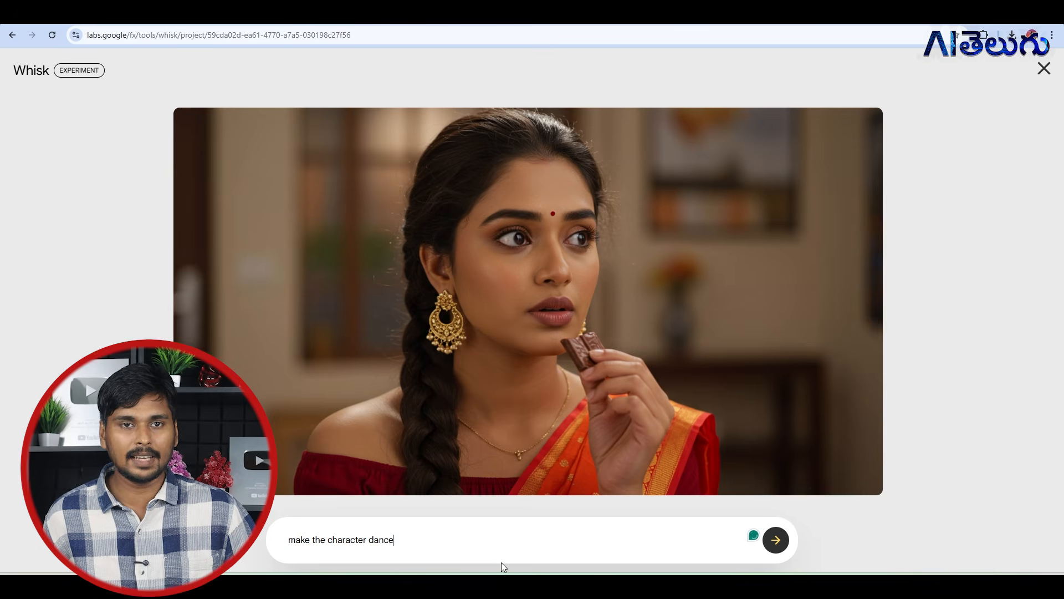
{"action": "left_click", "coordinate": [775, 543]}
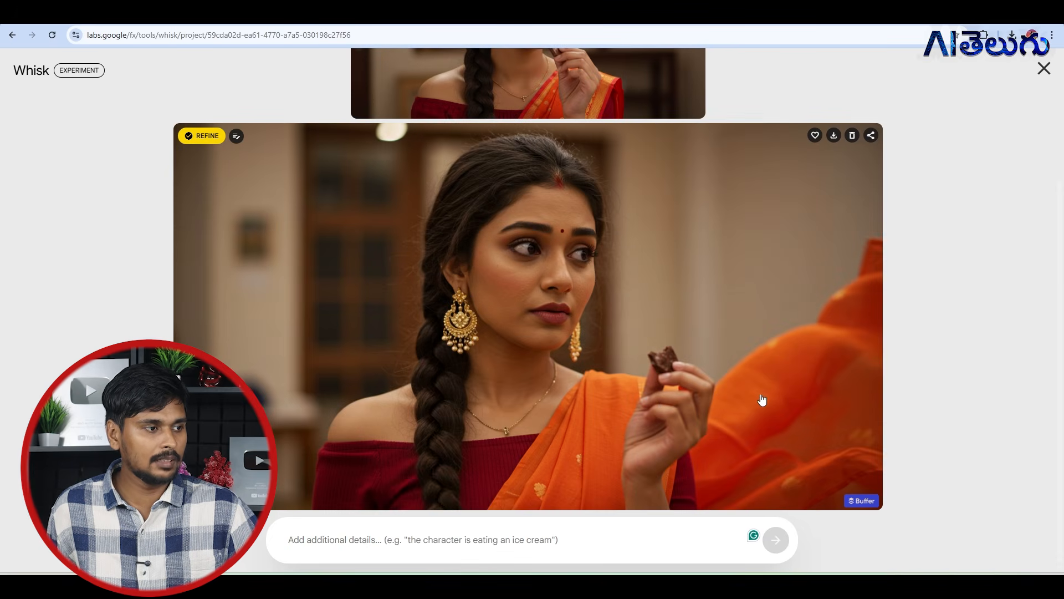
Step: Compare the refined image with the original chocolate image and leave the refine view
{"action": "scroll", "coordinate": [589, 360], "scroll_direction": "up", "scroll_amount": 3}
{"action": "scroll", "coordinate": [544, 302], "scroll_direction": "down", "scroll_amount": 3}
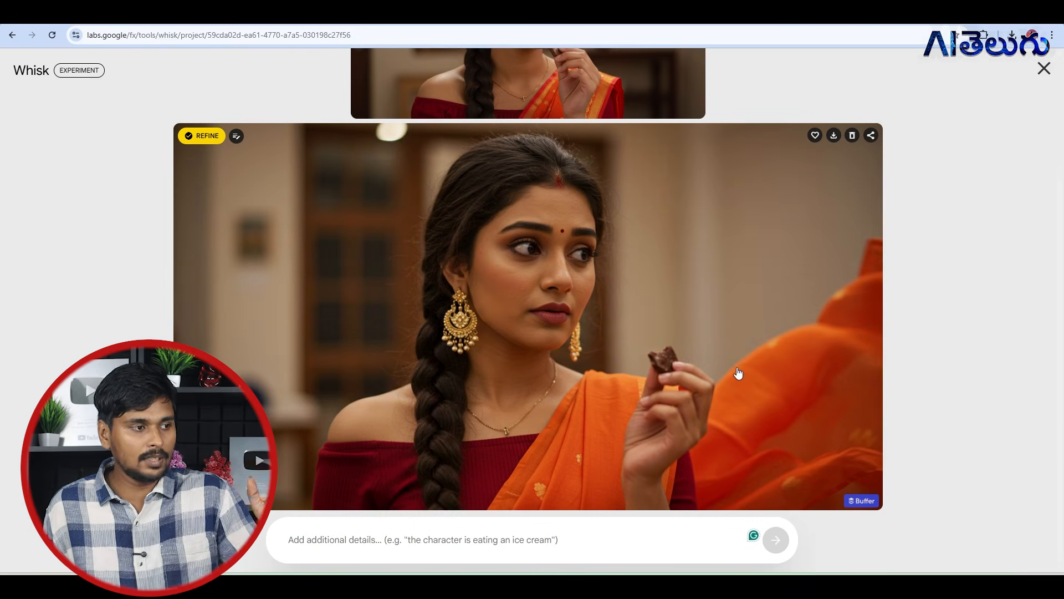
{"action": "scroll", "coordinate": [739, 371], "scroll_direction": "up", "scroll_amount": 3}
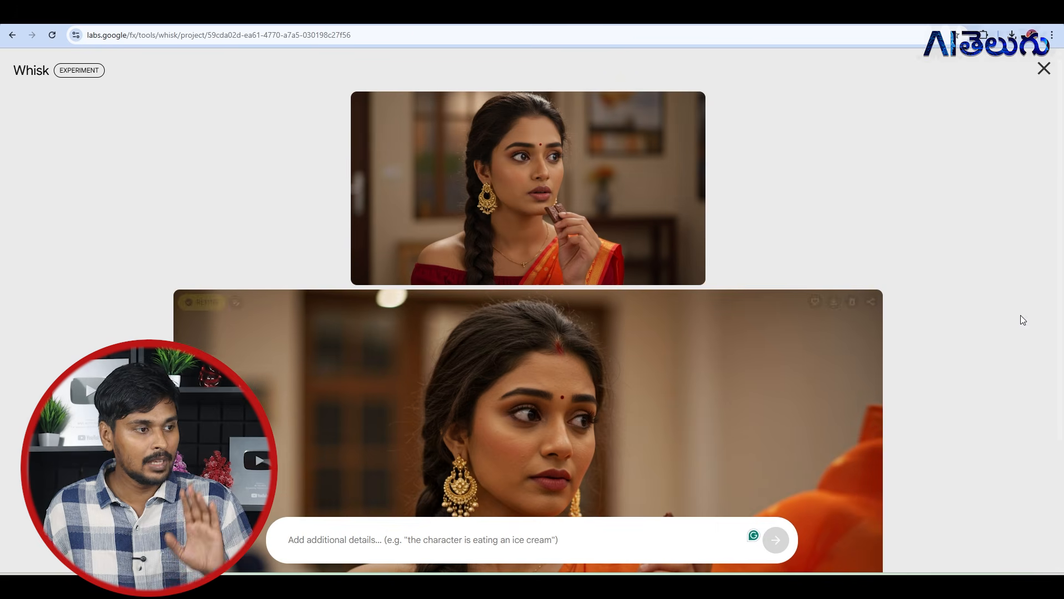
{"action": "left_click", "coordinate": [1043, 68]}
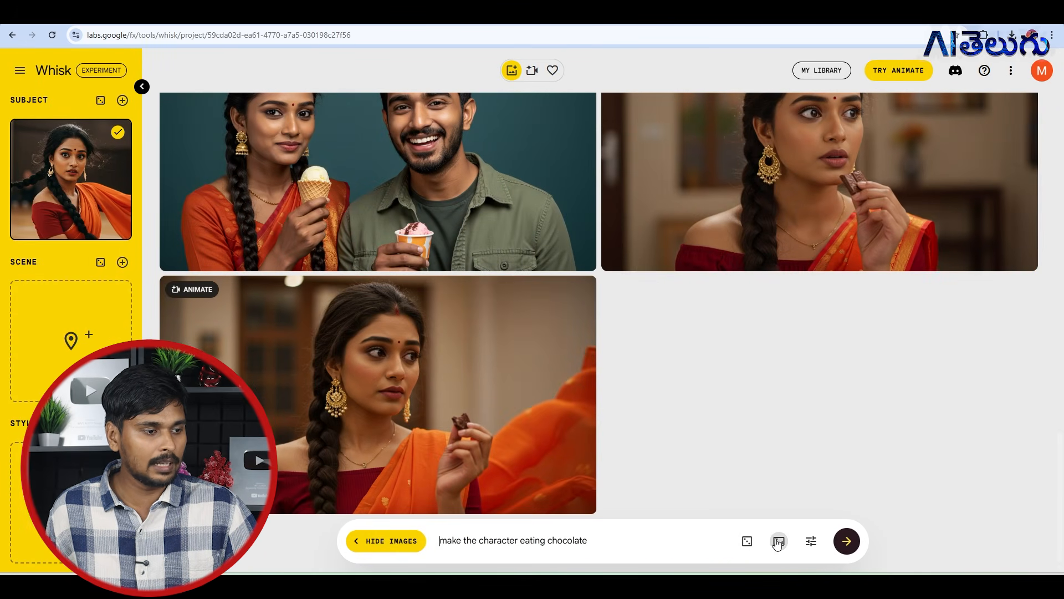
Step: Look at the seed setting and the aspect ratio options for image generation
{"action": "left_click", "coordinate": [811, 541]}
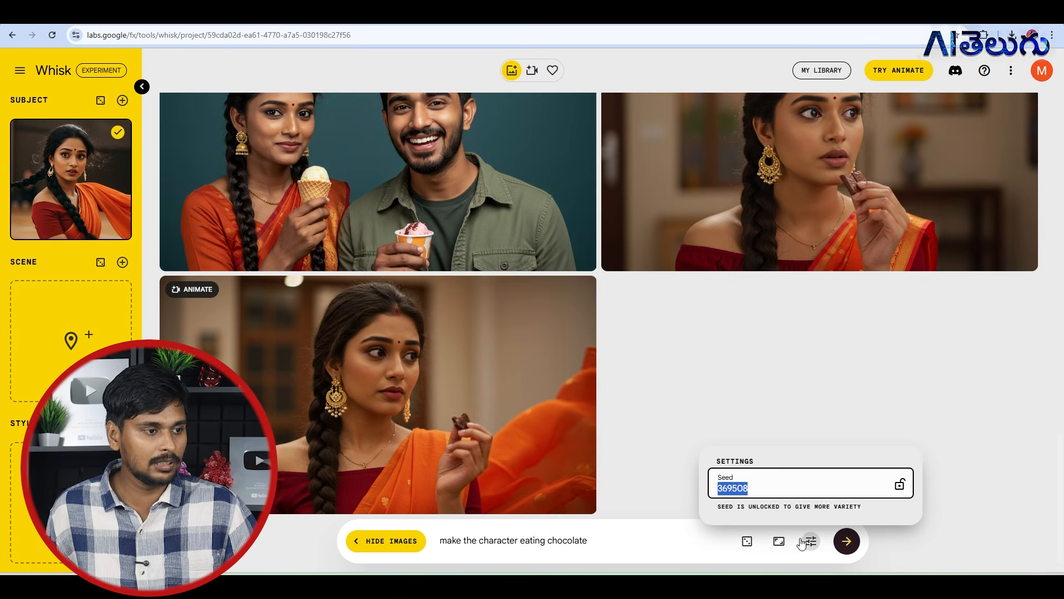
{"action": "left_click", "coordinate": [778, 542]}
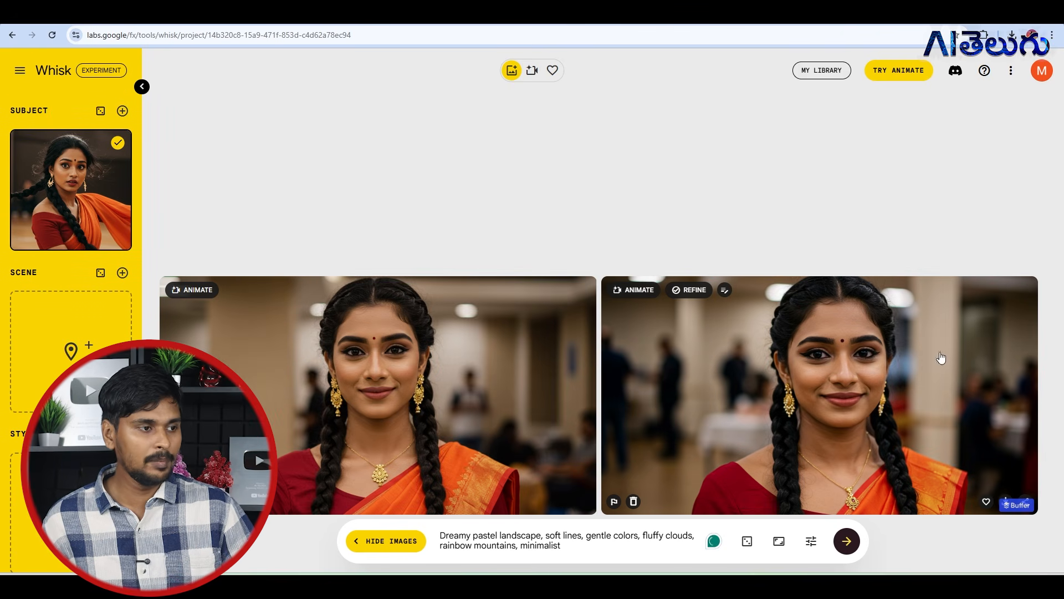
Step: View the smiling portrait with the two braids in the refine view and return to the gallery
{"action": "left_click", "coordinate": [686, 297]}
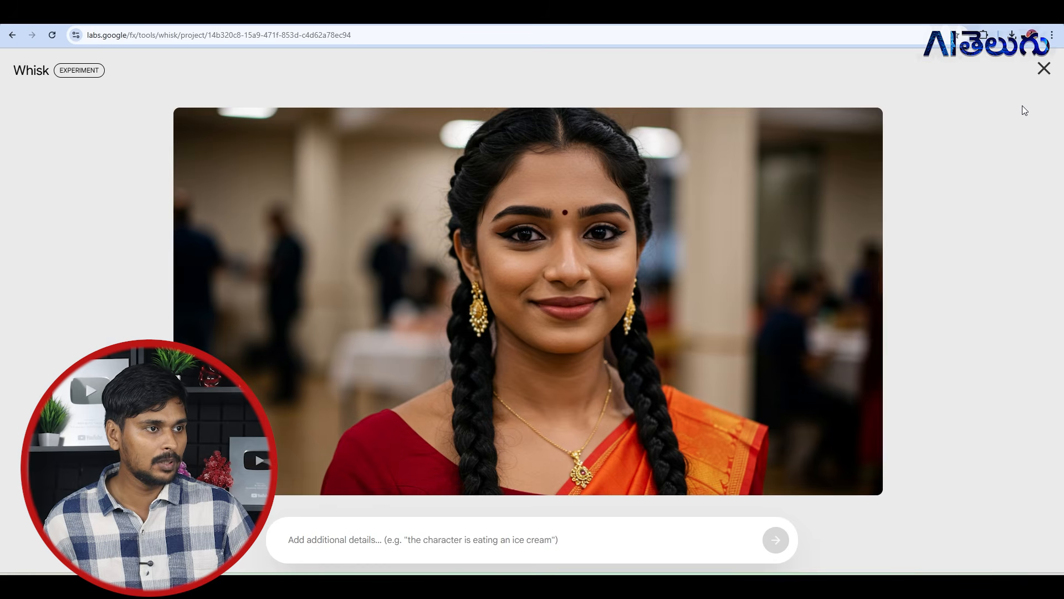
{"action": "left_click", "coordinate": [1037, 80]}
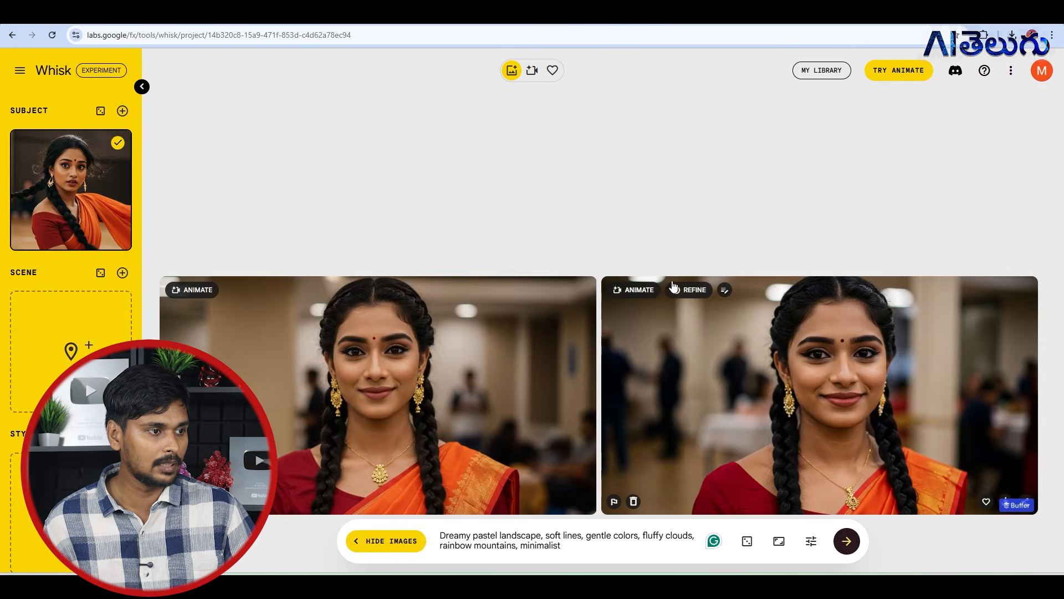
Step: Replace the dreamy pastel landscape prompt with a randomly suggested prompt idea
{"action": "left_click", "coordinate": [693, 295]}
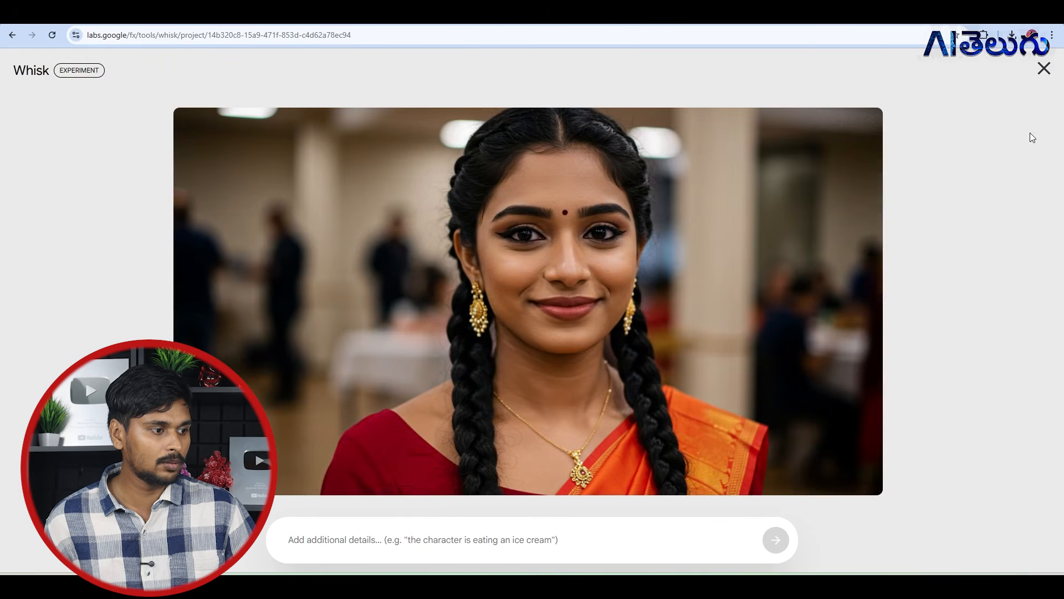
{"action": "left_click", "coordinate": [1044, 68]}
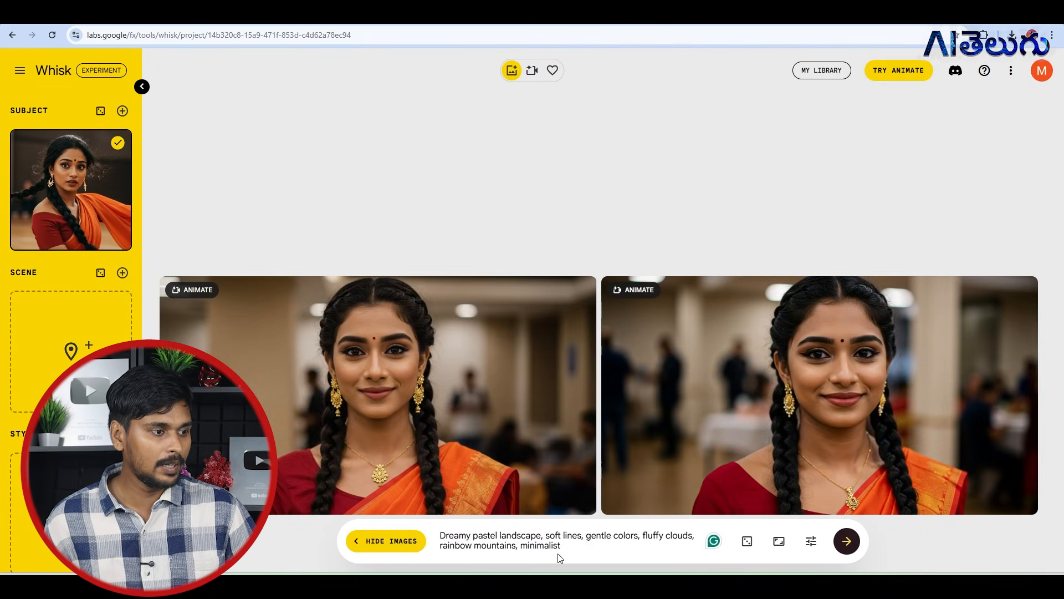
{"action": "left_click", "coordinate": [743, 544]}
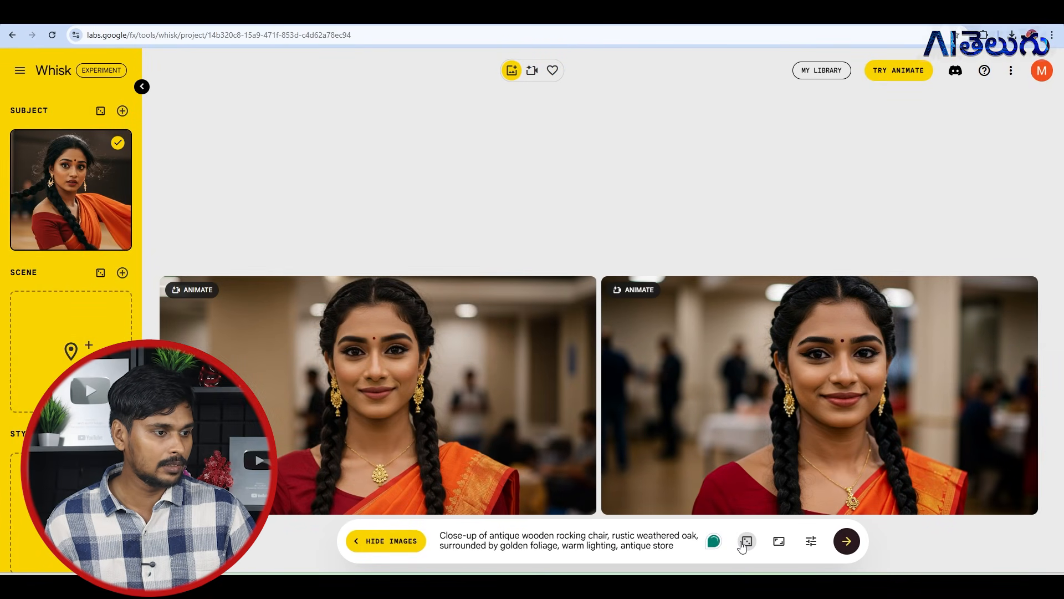
Step: Refine the smiling portrait with the added details "Futuristic cityscape, tall holographic billboards, sleek flying cars, neon lights"
{"action": "left_click", "coordinate": [690, 294]}
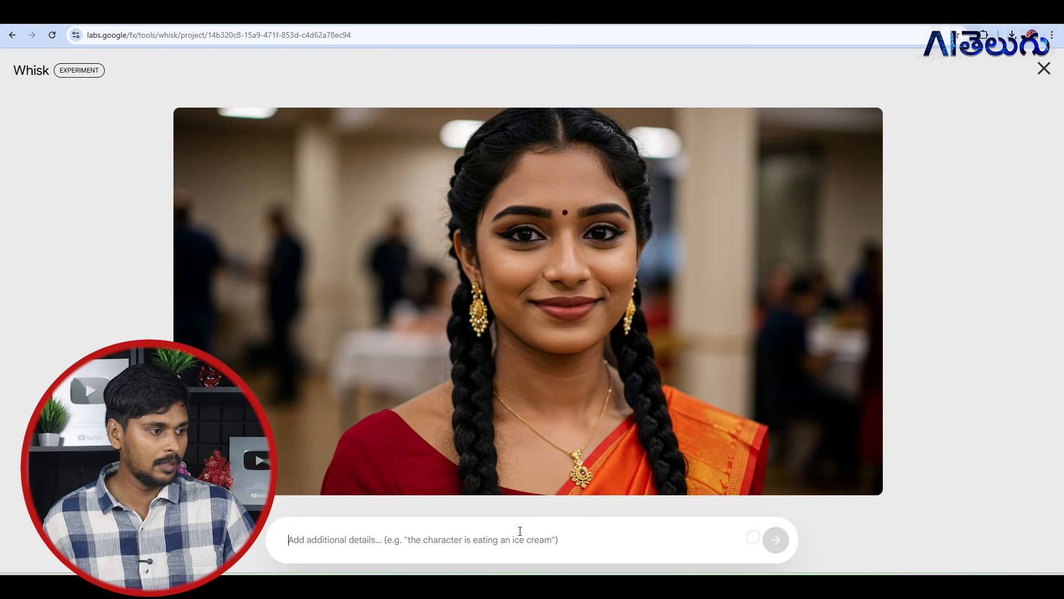
{"action": "type", "text": "Futuristic cityscape, tall holographic billboards, sleek flying cars, neon lights"}
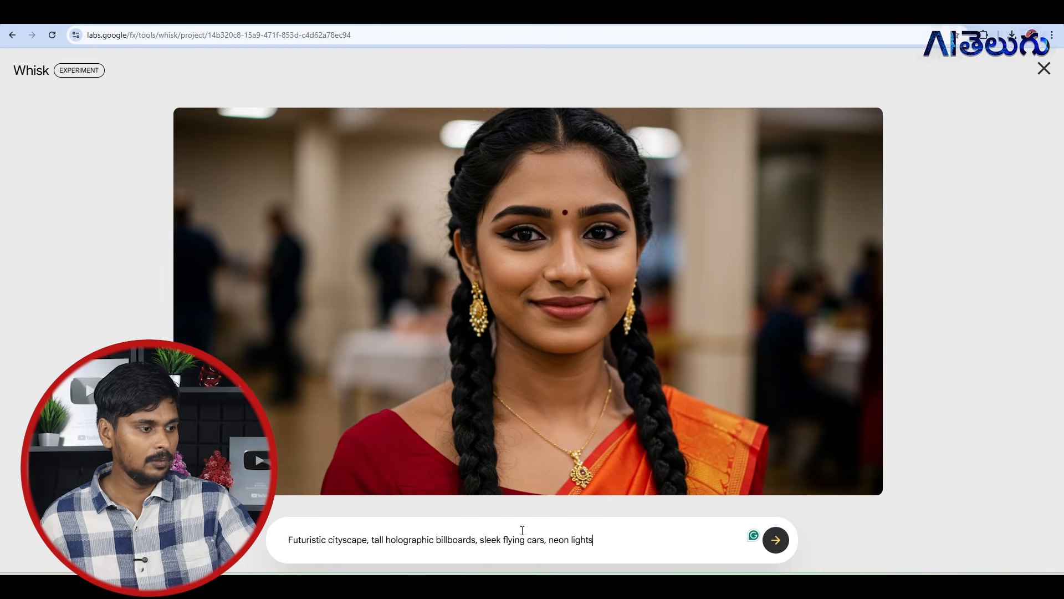
{"action": "left_click", "coordinate": [772, 542]}
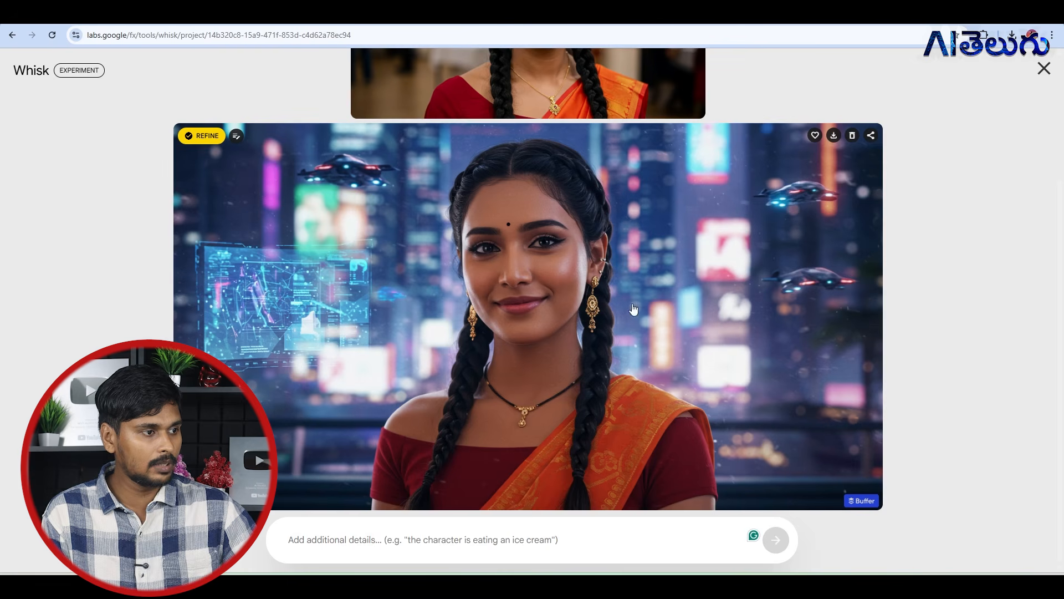
Step: Compare the futuristic cityscape version with the original portrait and return to the gallery
{"action": "scroll", "coordinate": [589, 268], "scroll_direction": "up", "scroll_amount": 3}
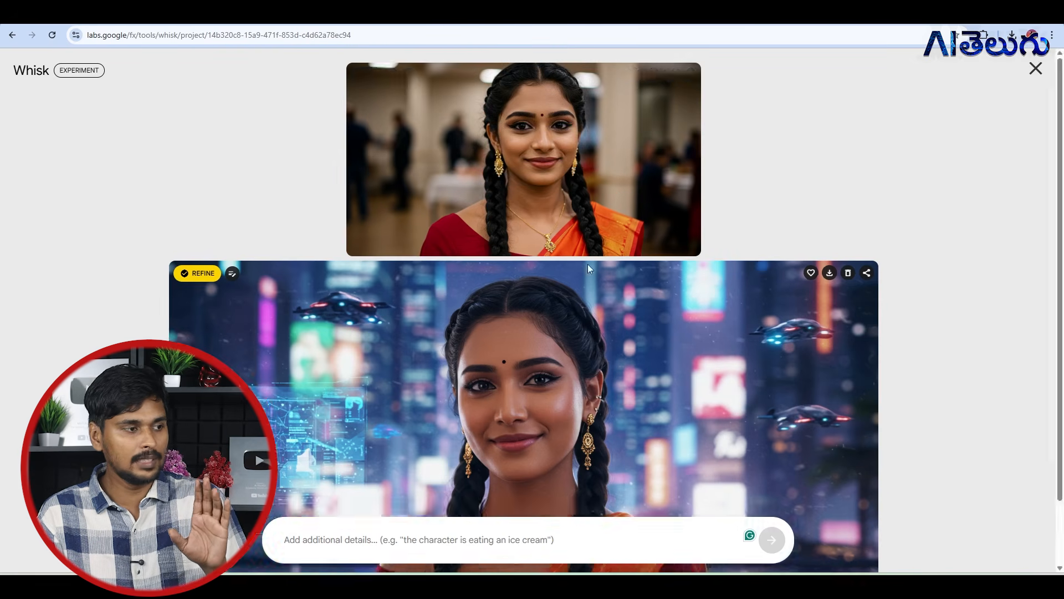
{"action": "scroll", "coordinate": [589, 269], "scroll_direction": "down", "scroll_amount": 3}
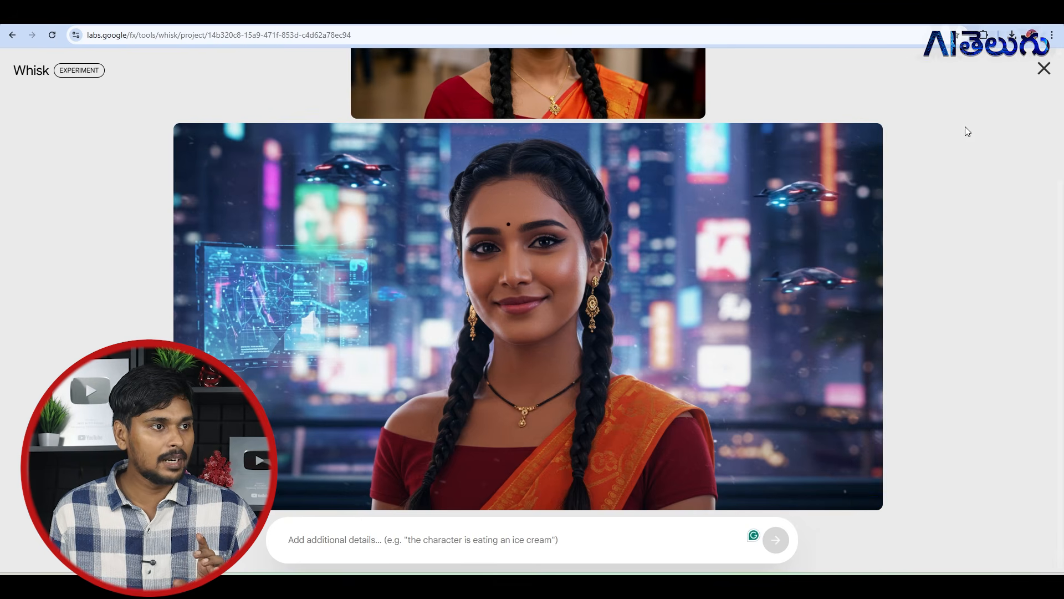
{"action": "left_click", "coordinate": [1044, 77]}
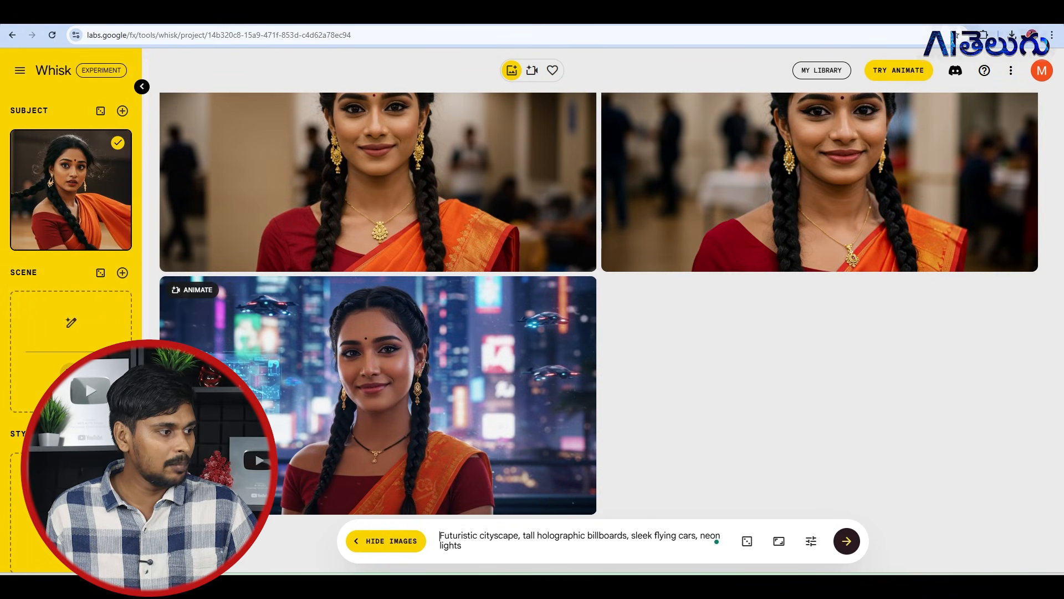
Step: Upload the young man's portrait as the scene image and generate an image with the prompt "make the characters playing chess"
{"action": "left_click", "coordinate": [56, 372]}
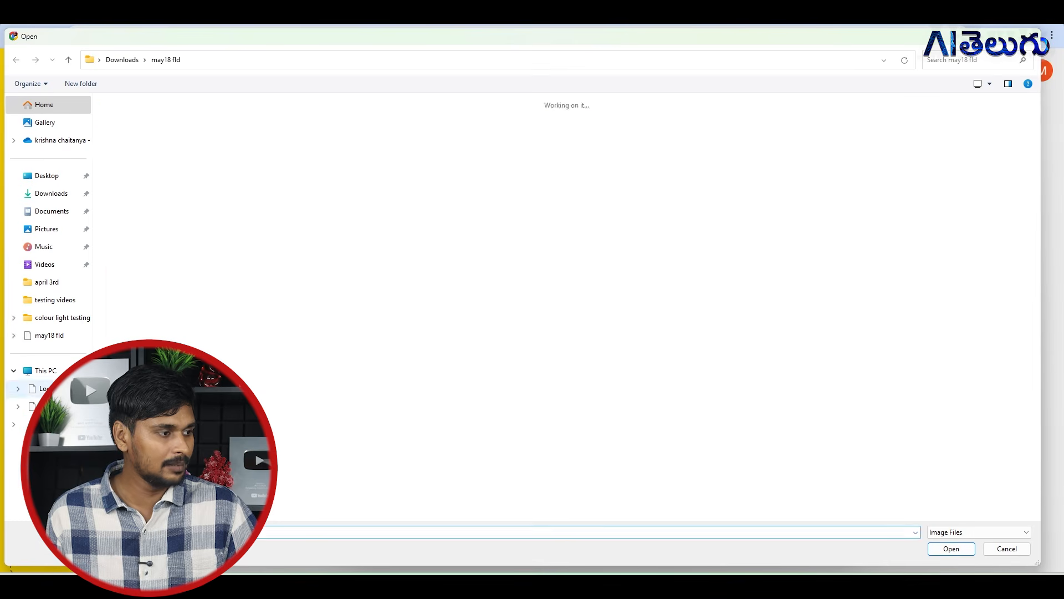
{"action": "left_click", "coordinate": [946, 552]}
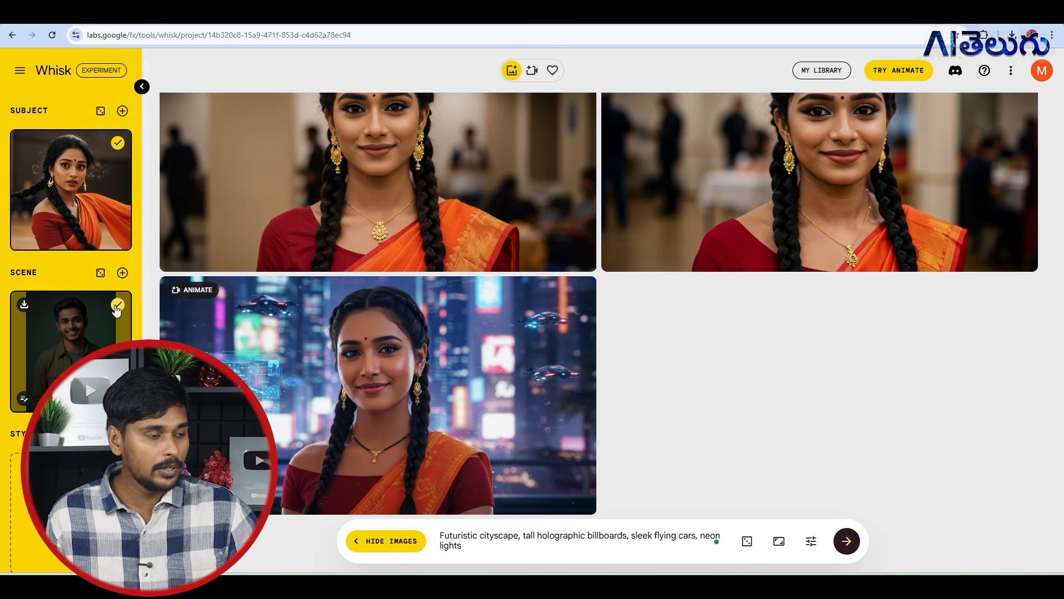
{"action": "key", "text": "ctrl+a"}
{"action": "type", "text": "make the characters playing chess"}
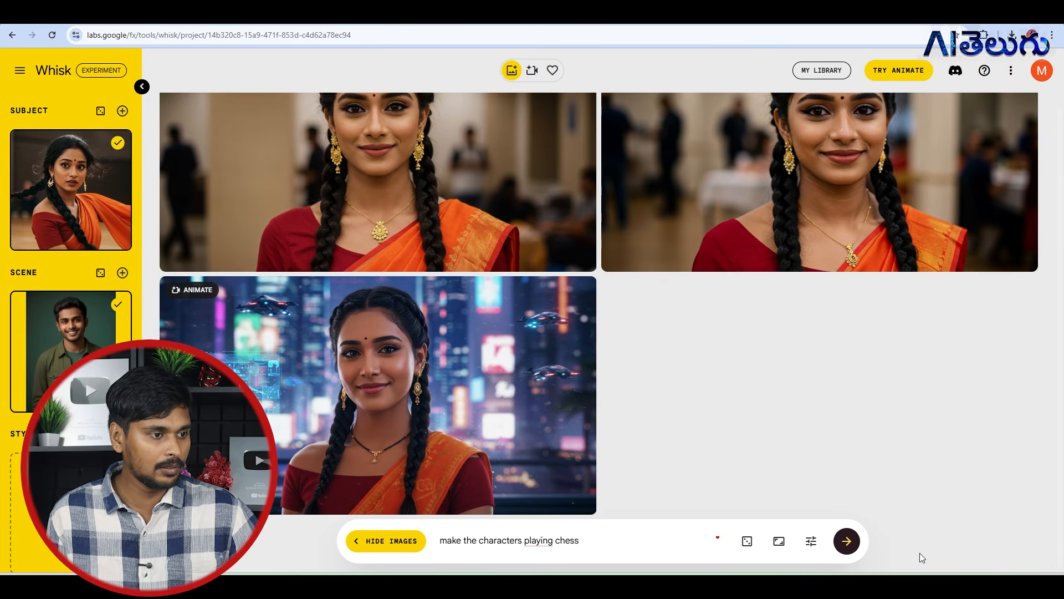
{"action": "left_click", "coordinate": [779, 542]}
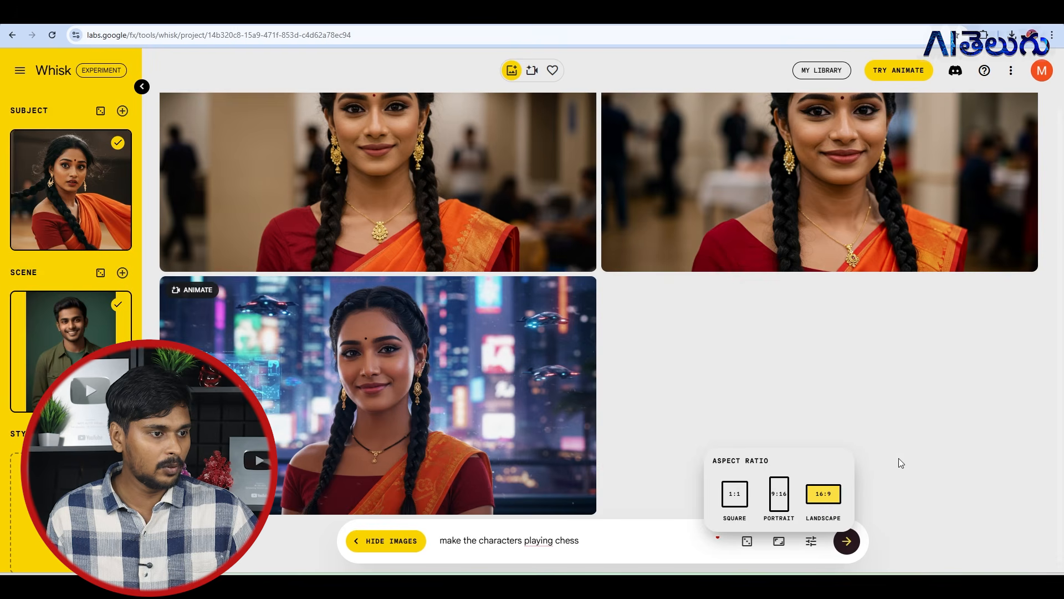
{"action": "left_click", "coordinate": [848, 538]}
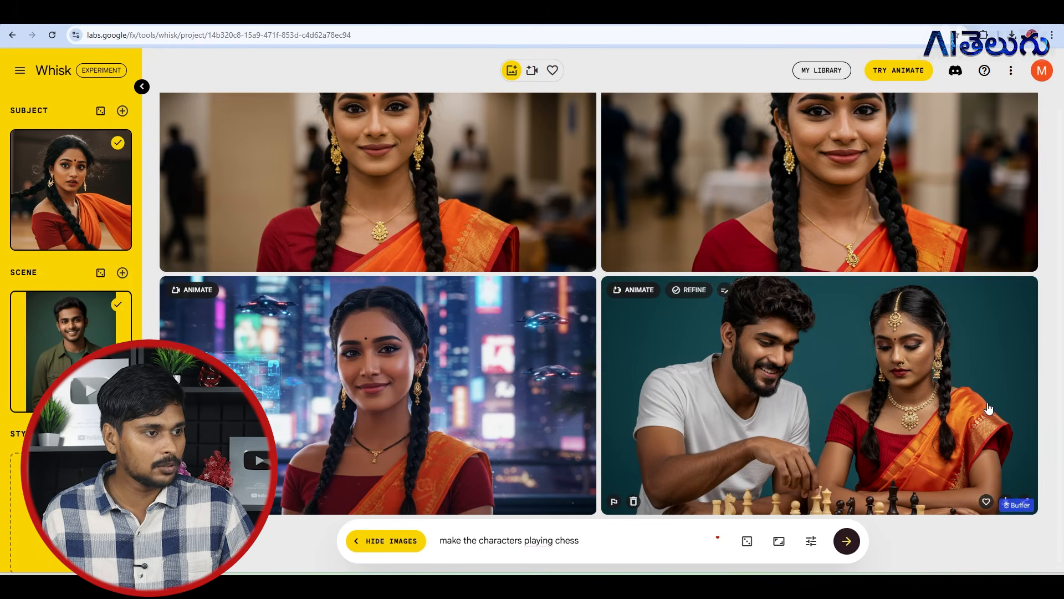
Step: Refine the chess image of the two characters with the added detail "make the characters exploring a jungle"
{"action": "left_click", "coordinate": [876, 386]}
{"action": "left_click", "coordinate": [810, 96]}
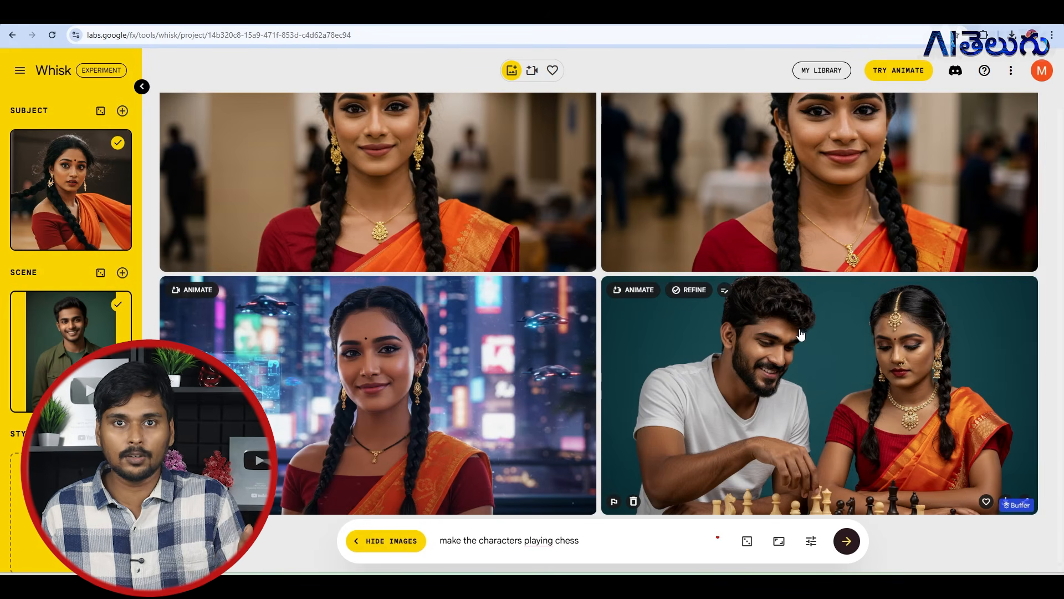
{"action": "left_click", "coordinate": [689, 289]}
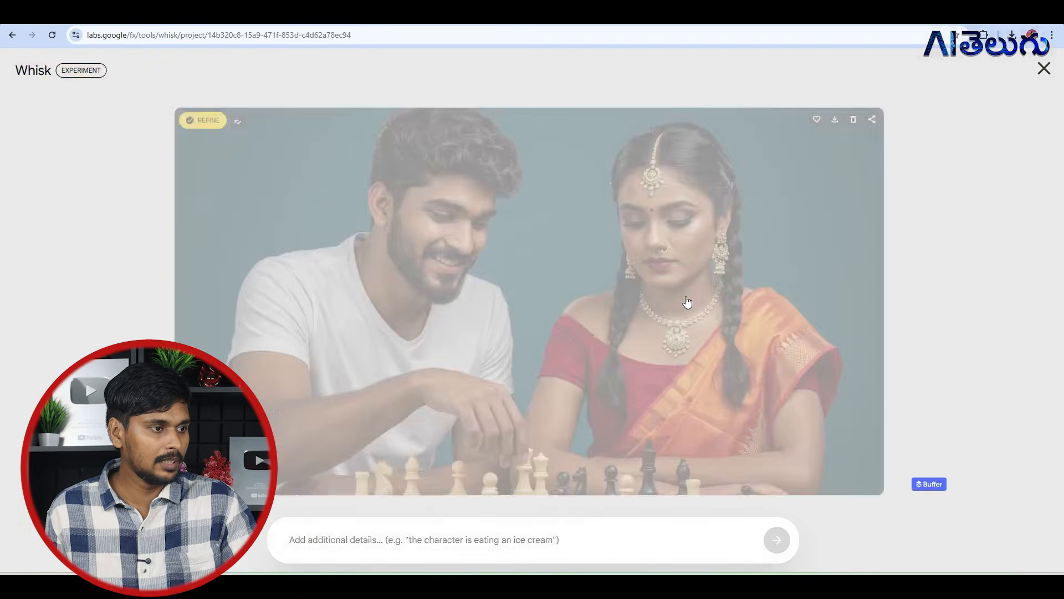
{"action": "type", "text": "make the characters exploring a jungle"}
{"action": "left_click", "coordinate": [766, 550]}
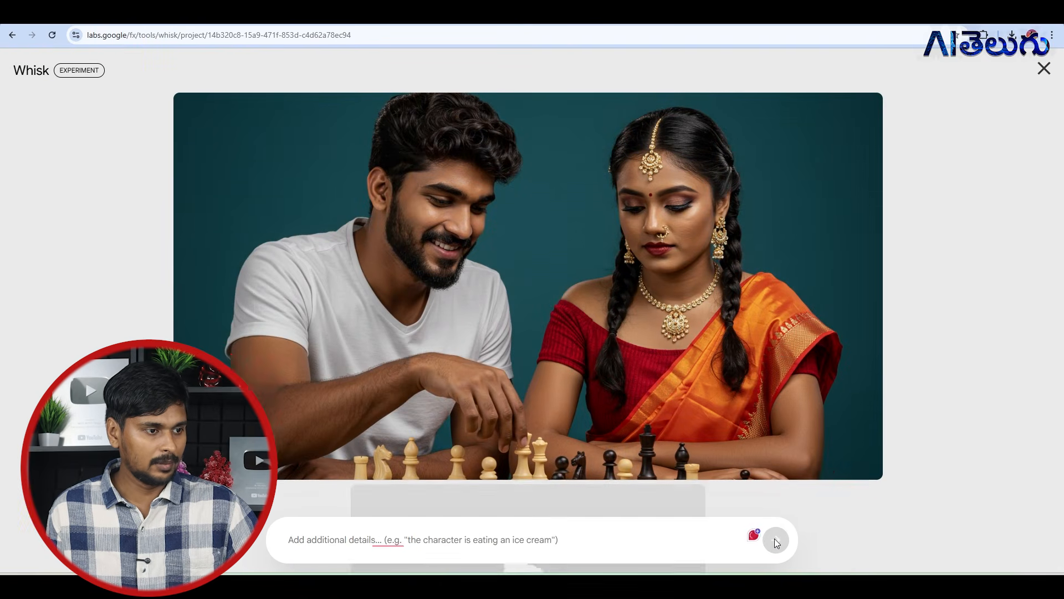
Step: Compare the illustrated explorers image with the original chess image and delete the illustrated version
{"action": "scroll", "coordinate": [540, 250], "scroll_direction": "down", "scroll_amount": 3}
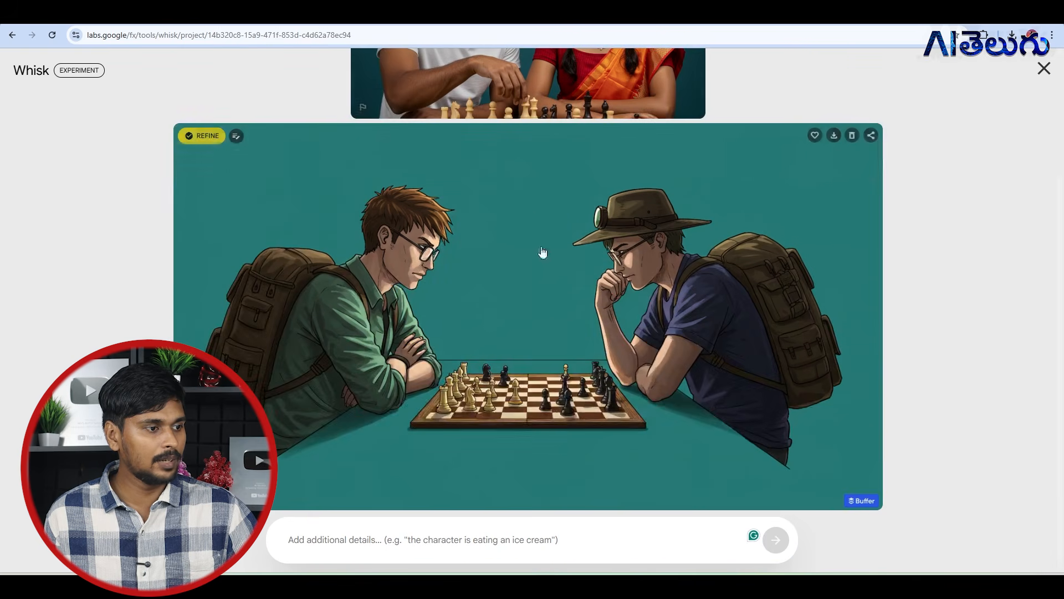
{"action": "scroll", "coordinate": [541, 250], "scroll_direction": "up", "scroll_amount": 3}
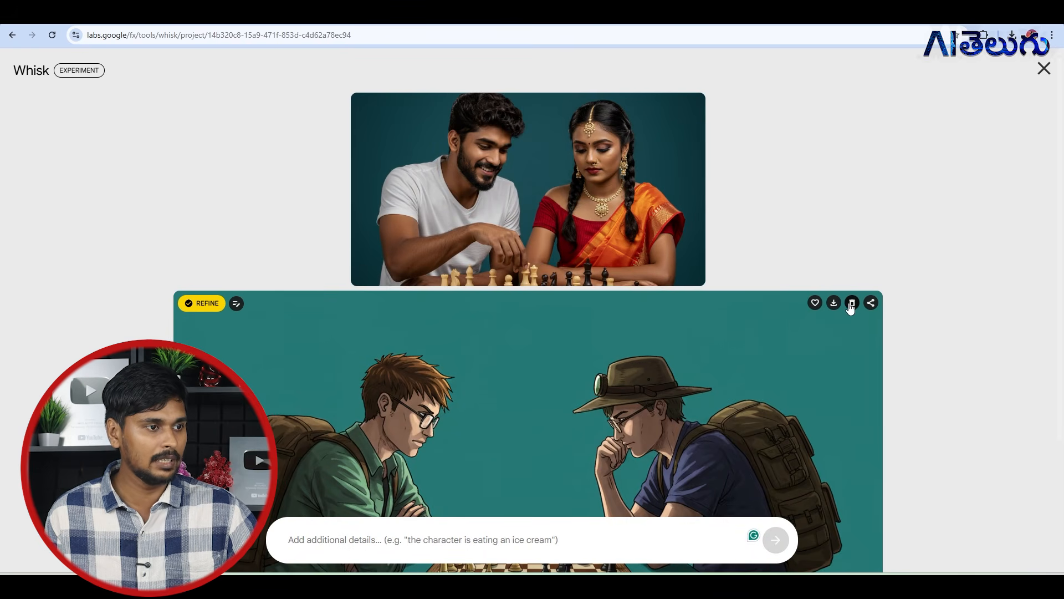
{"action": "left_click", "coordinate": [851, 305]}
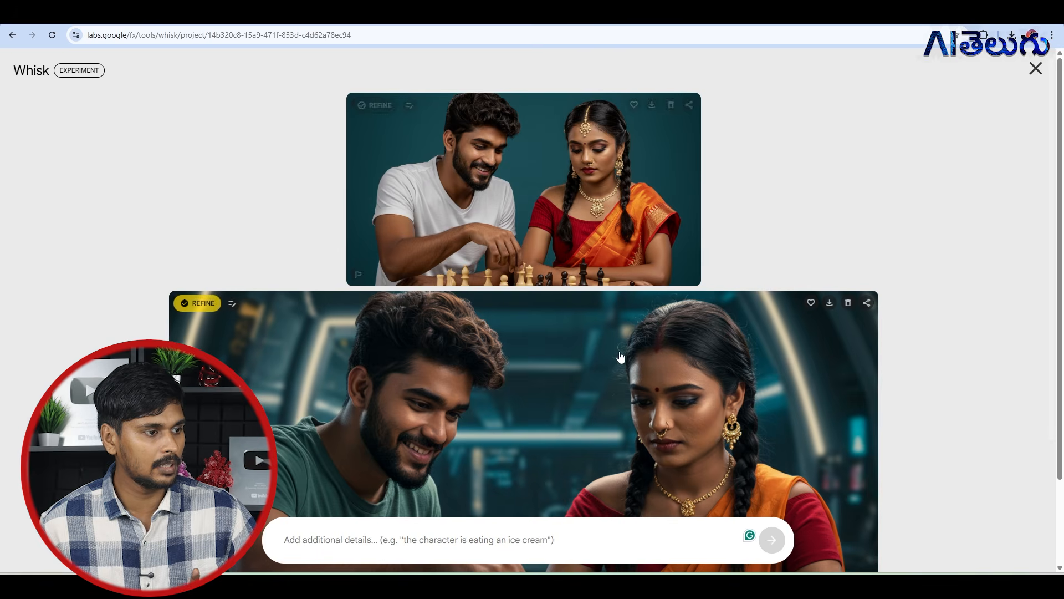
Step: Download the refined chess image with the futuristic background and compare it with the original above it
{"action": "scroll", "coordinate": [377, 261], "scroll_direction": "down", "scroll_amount": 3}
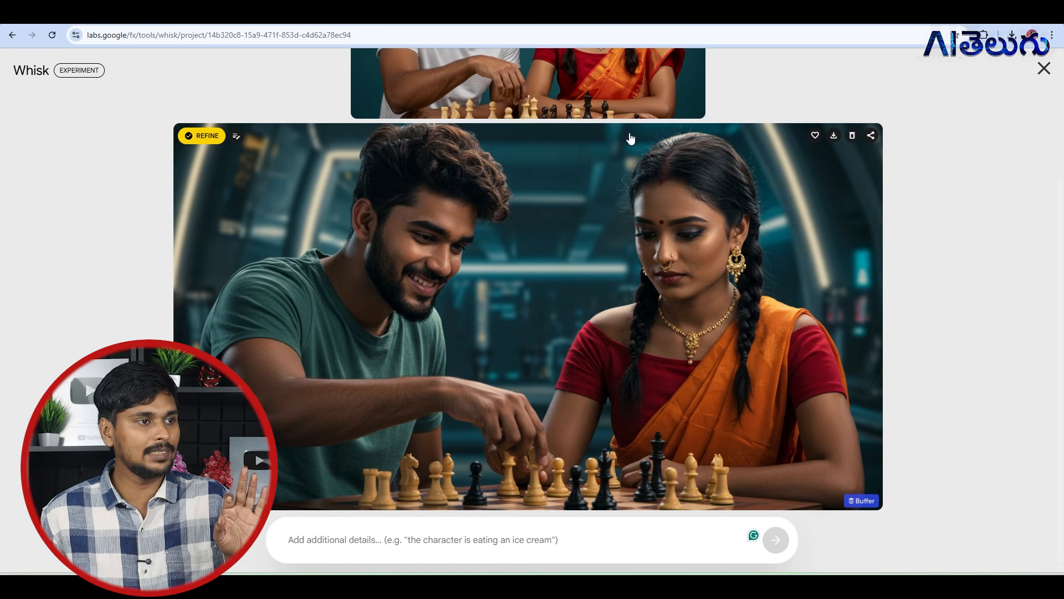
{"action": "left_click", "coordinate": [834, 135]}
{"action": "scroll", "coordinate": [1020, 353], "scroll_direction": "up", "scroll_amount": 3}
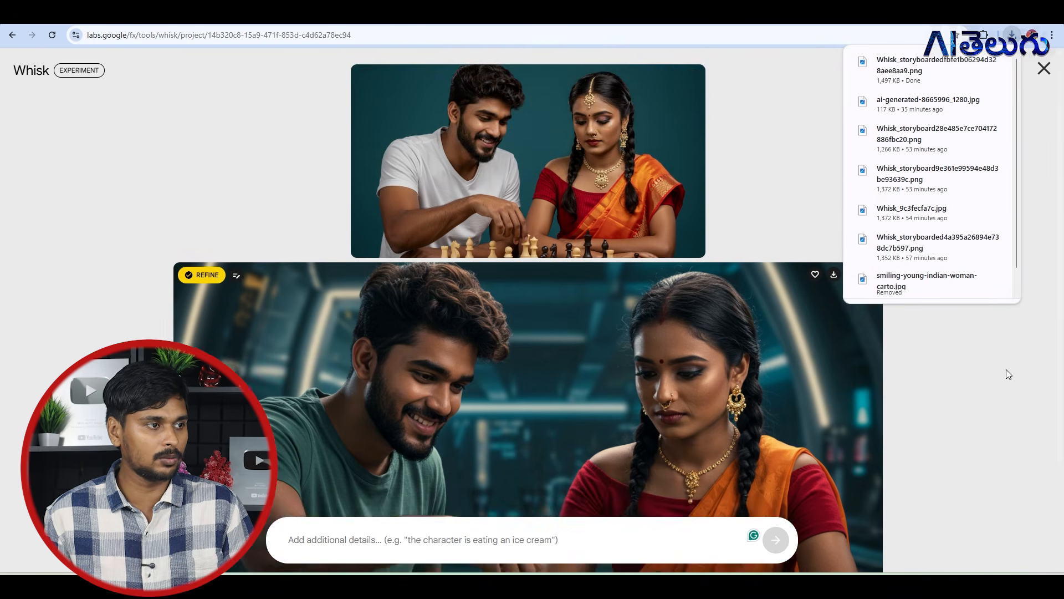